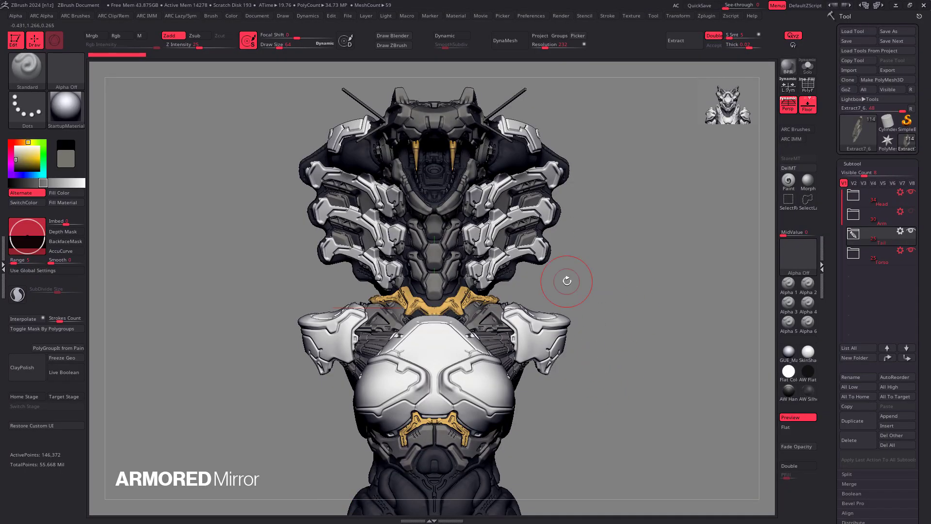
# Show the Armored Mirror plugin's options.
pyautogui.click(706, 17)
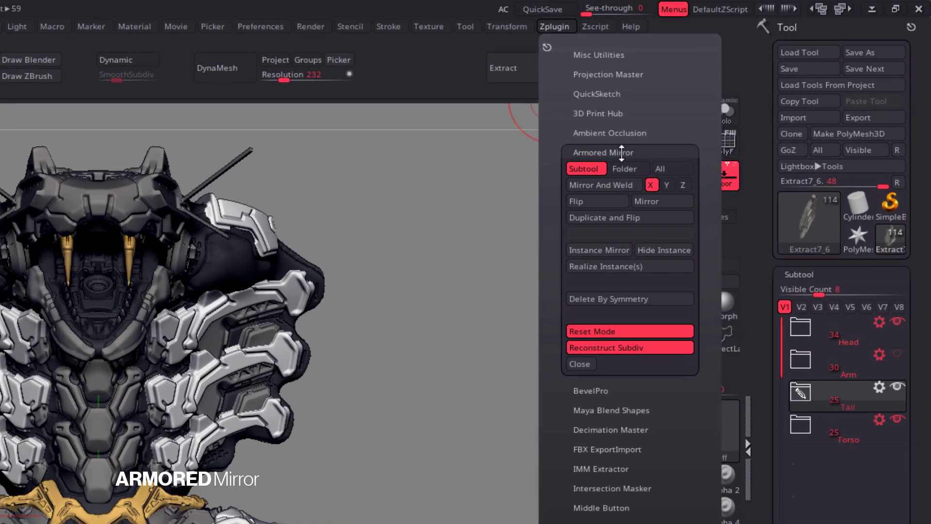
pyautogui.click(621, 152)
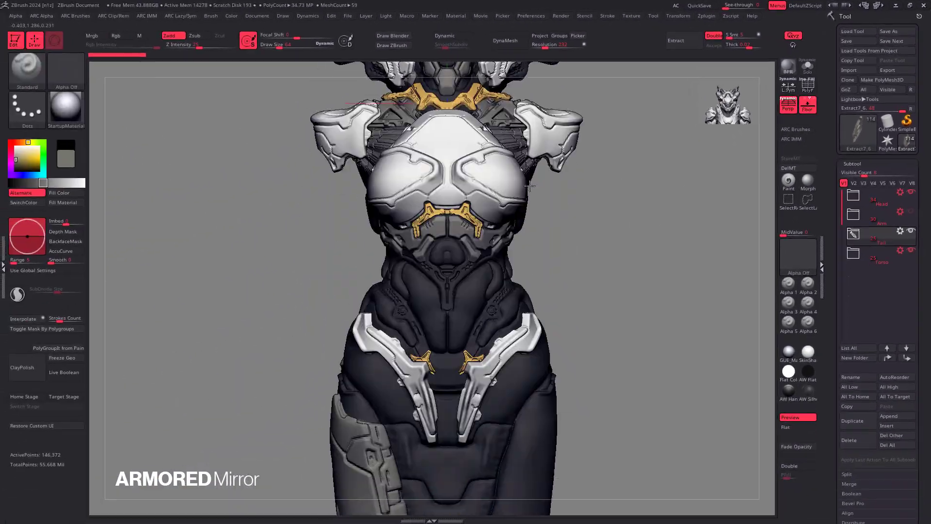
# Bake all layers of the side armor plate with the diamond cutout on the rear hips and fill it with the neighboring plate's sampled color.
pyautogui.keyDown('alt'); pyautogui.moveTo(529, 186); pyautogui.dragTo(528, 77, button='right'); pyautogui.keyUp('alt')
pyautogui.moveTo(301, 315)
pyautogui.mouseDown(button='right')
pyautogui.moveTo(451, 339)
pyautogui.moveTo(417, 330)
pyautogui.mouseUp(button='right')
pyautogui.moveTo(320, 295)
pyautogui.keyDown('shift'); pyautogui.mouseDown()
pyautogui.moveTo(537, 298)
pyautogui.moveTo(557, 324)
pyautogui.moveTo(572, 324)
pyautogui.moveTo(509, 397)
pyautogui.mouseUp(); pyautogui.keyUp('shift')
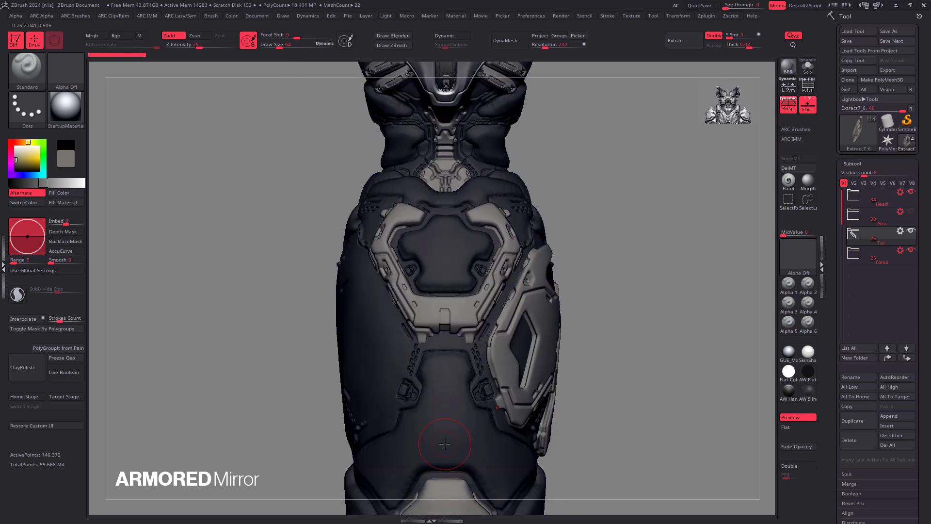
pyautogui.moveTo(577, 361); pyautogui.dragTo(551, 324, button='right')
pyautogui.press('Tab')
pyautogui.press('Tab')
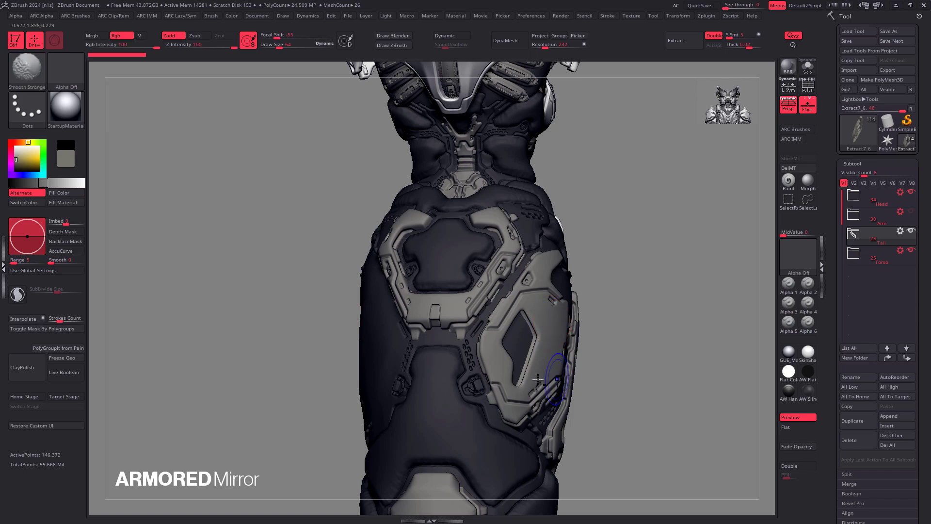
pyautogui.keyDown('alt'); pyautogui.moveTo(521, 379); pyautogui.dragTo(453, 380, button='right'); pyautogui.keyUp('alt')
pyautogui.click(869, 164)
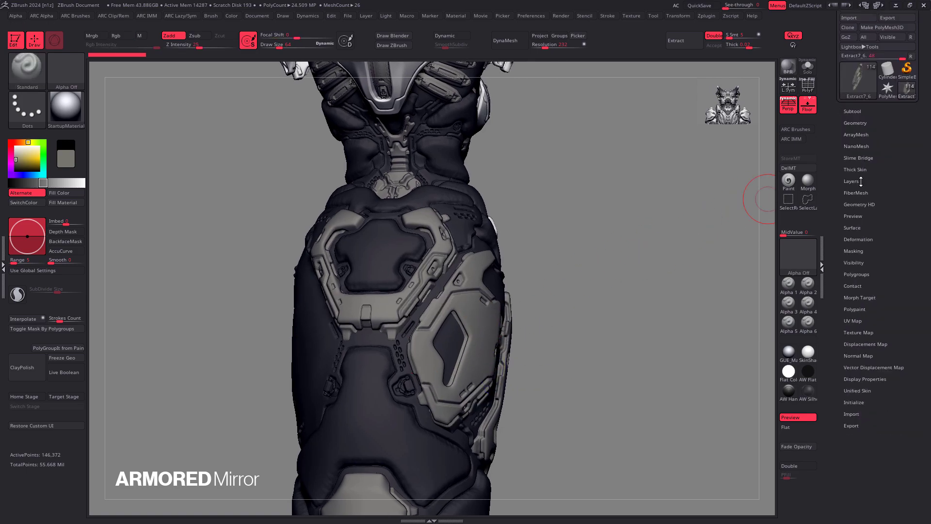
pyautogui.click(852, 181)
pyautogui.click(853, 311)
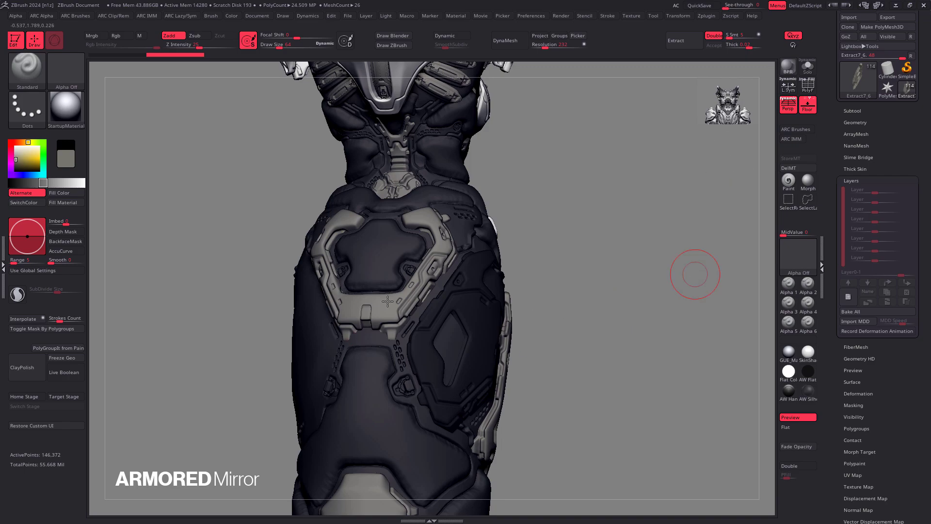
pyautogui.press('c')
pyautogui.hotkey('ctrl', 'f')
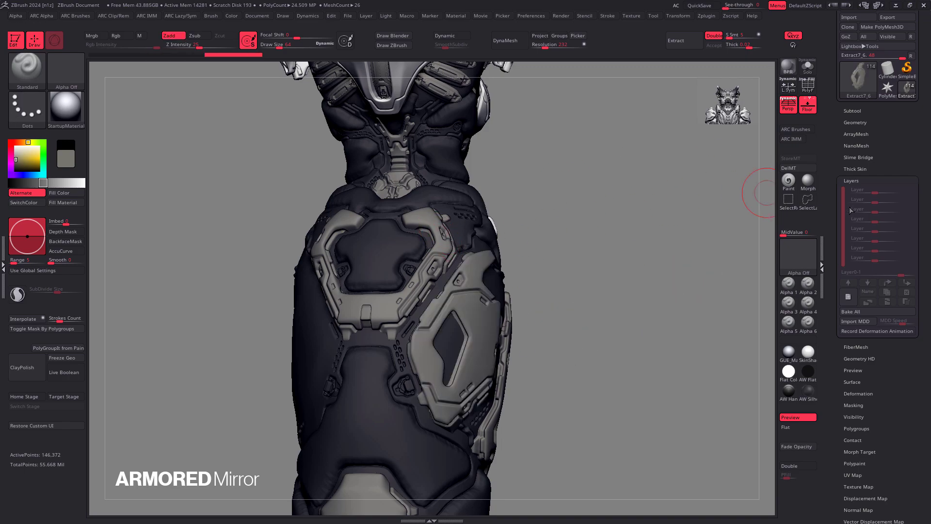
# Delete the side plate's lower subdivision levels and copy it to the opposite hip with the geometry tools' Mirror And Weld.
pyautogui.click(870, 124)
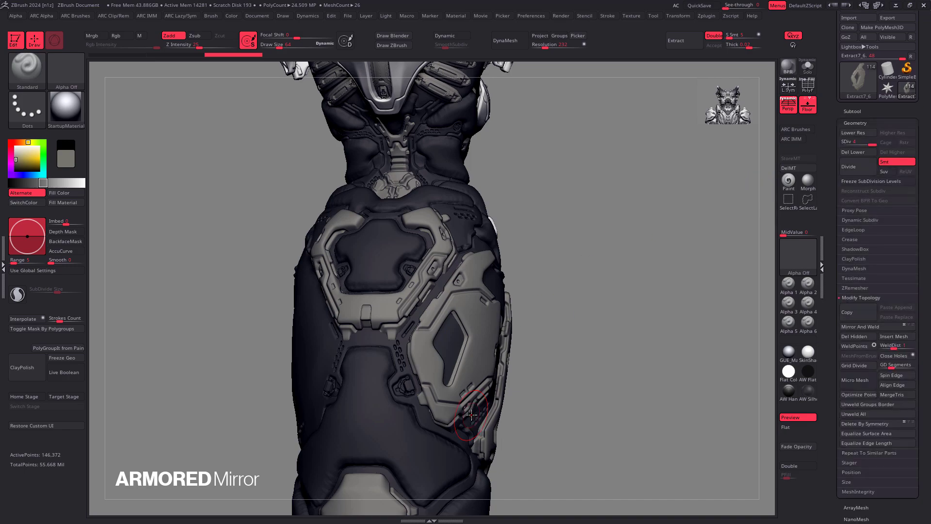
pyautogui.click(857, 152)
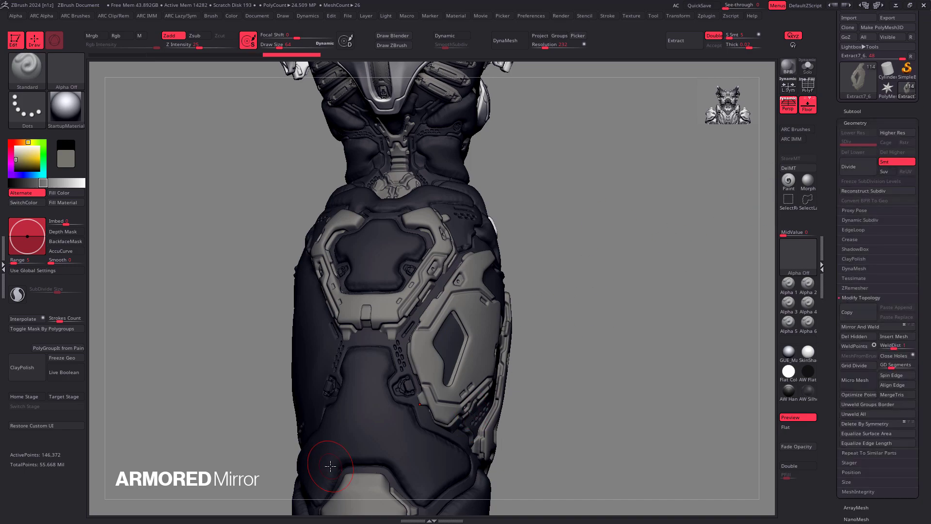
pyautogui.click(866, 298)
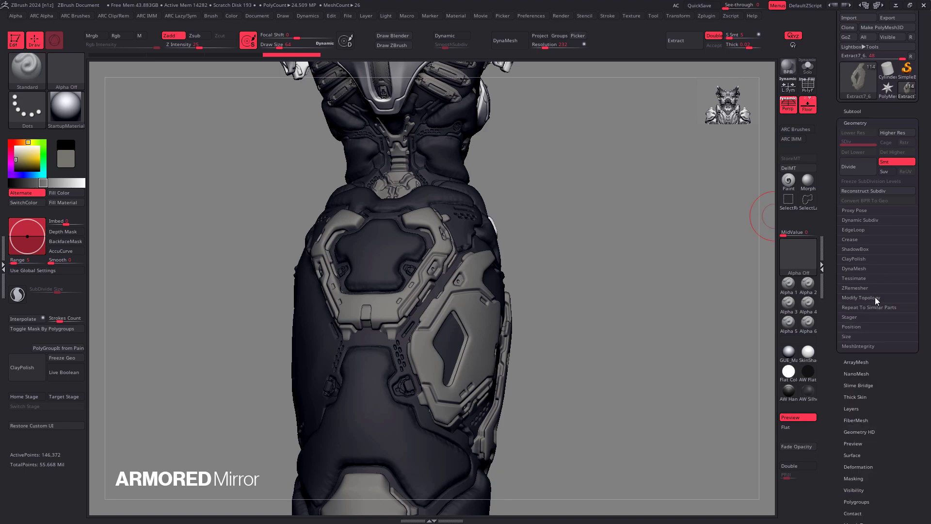
pyautogui.click(870, 297)
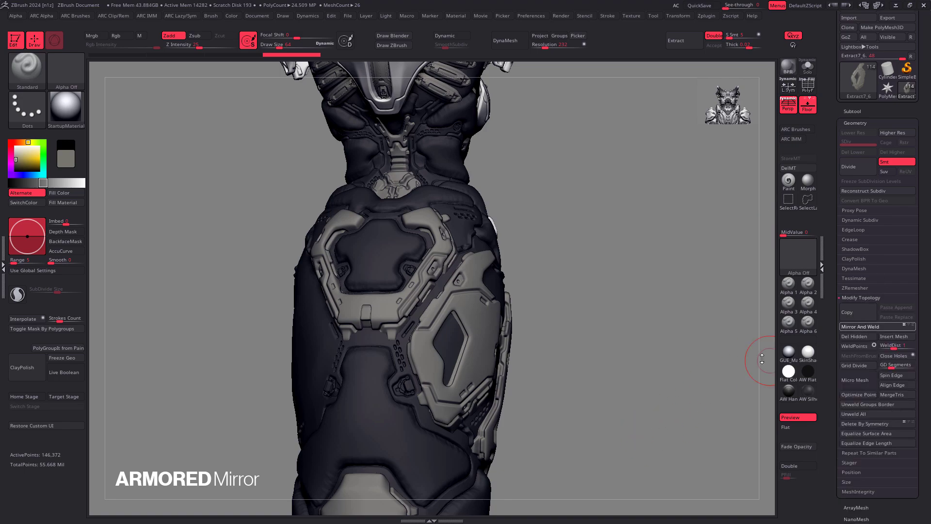
pyautogui.click(860, 327)
pyautogui.click(867, 298)
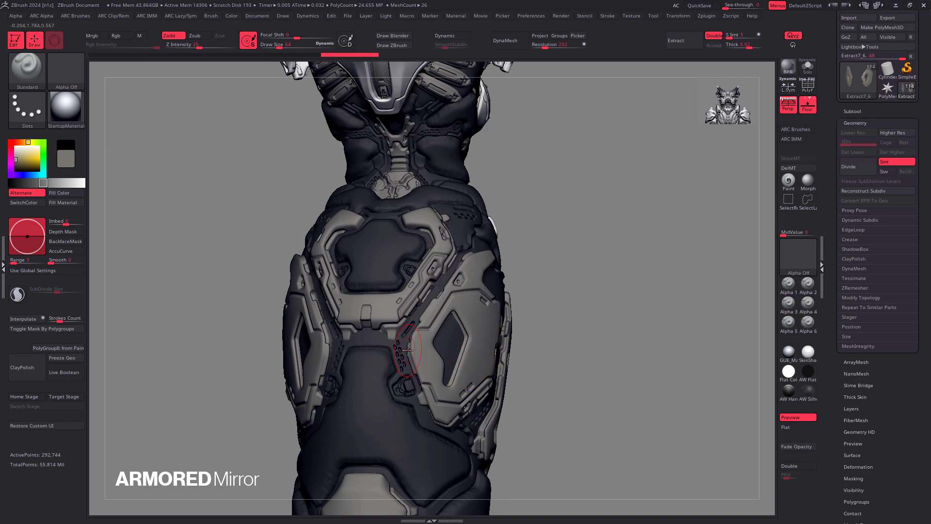
# Rebuild the mirrored hip plates' lower subdivision levels with Reconstruct Subdiv and change the active level.
pyautogui.click(880, 191)
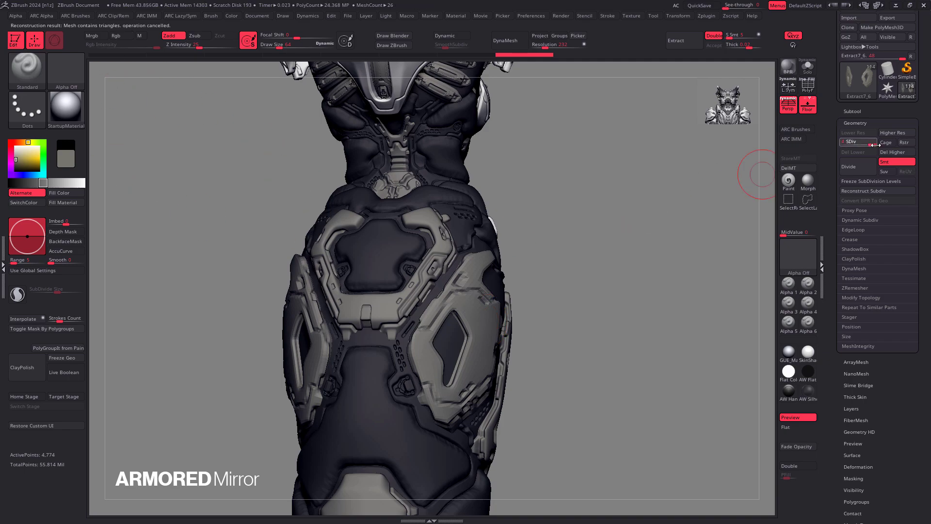
pyautogui.moveTo(866, 145); pyautogui.dragTo(875, 144)
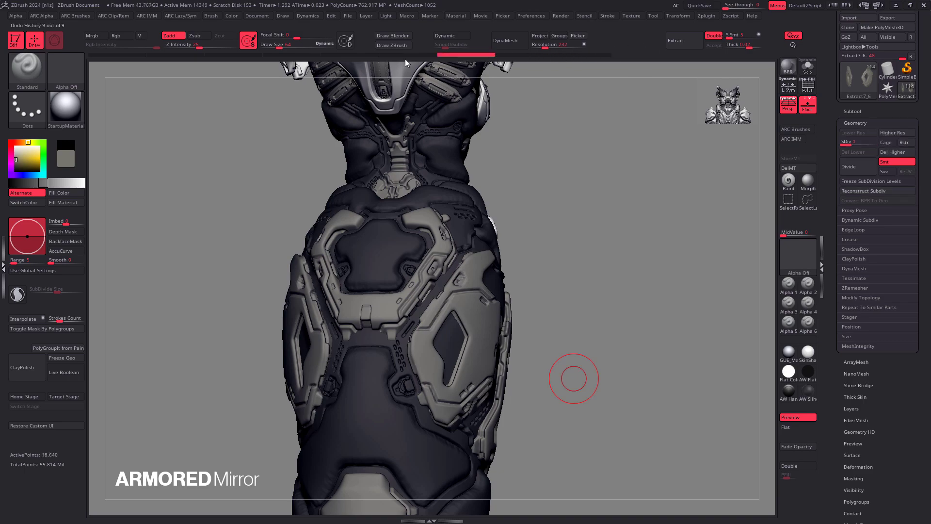
# Undo back to the unmirrored side plate and apply Armored Mirror's Mirror And Weld to the subtool across X.
pyautogui.moveTo(573, 379)
pyautogui.mouseDown()
pyautogui.moveTo(565, 374)
pyautogui.moveTo(677, 240)
pyautogui.mouseUp()
pyautogui.keyDown('shift'); pyautogui.moveTo(627, 287); pyautogui.dragTo(629, 275); pyautogui.keyUp('shift')
pyautogui.press('a')
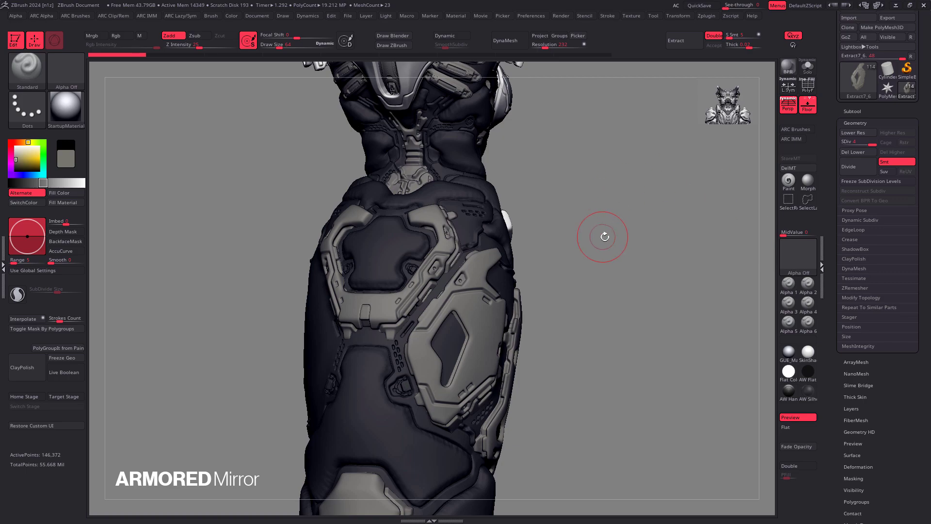
pyautogui.press('space')
# Sample the light gray of the central rear plate and fill the mirrored hip plates with it.
pyautogui.hotkey('alt', 'e')
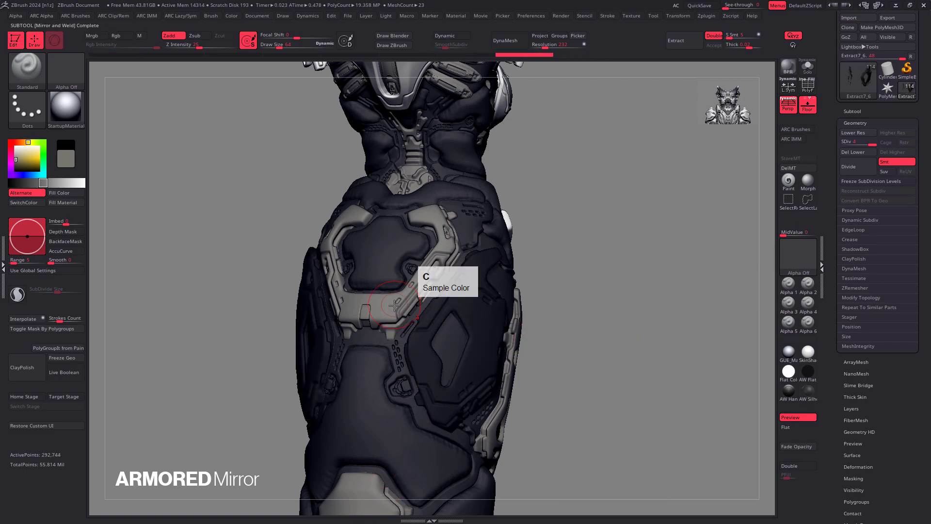
pyautogui.hotkey('ctrl', 'f')
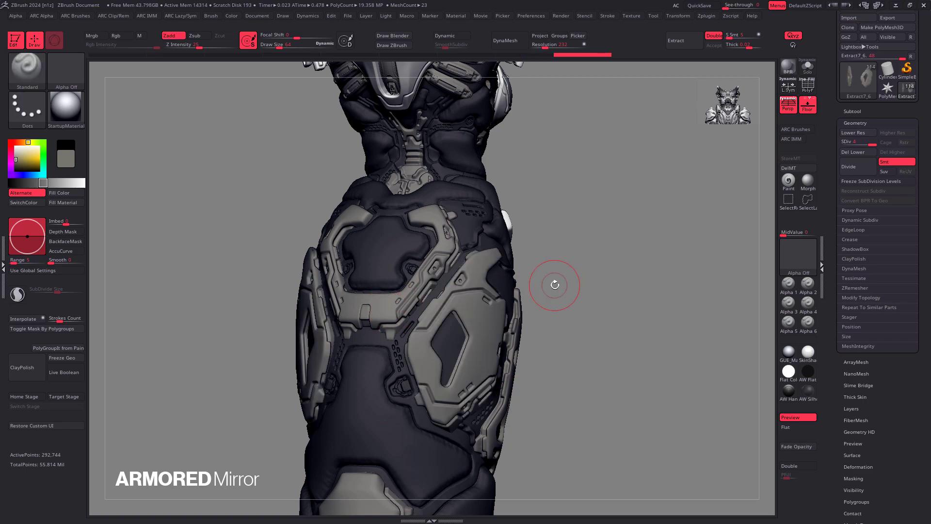
pyautogui.press('a')
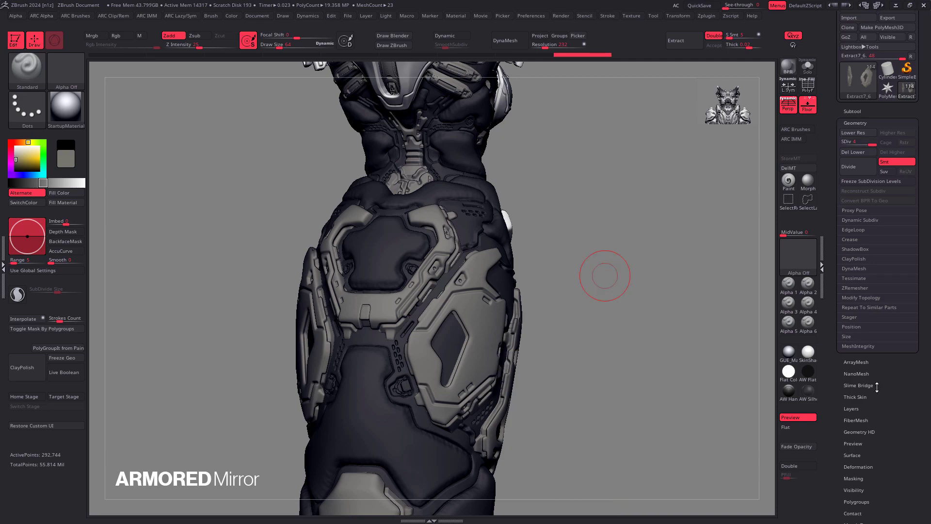
# Select the one-sided thigh armor plate on the front and mirror and weld it across X with Armored Mirror.
pyautogui.moveTo(577, 321); pyautogui.dragTo(485, 310, button='right')
pyautogui.keyDown('alt'); pyautogui.click(529, 297); pyautogui.keyUp('alt')
pyautogui.moveTo(561, 312); pyautogui.dragTo(562, 314, button='right')
pyautogui.press('Tab')
pyautogui.press('Tab')
pyautogui.press('a')
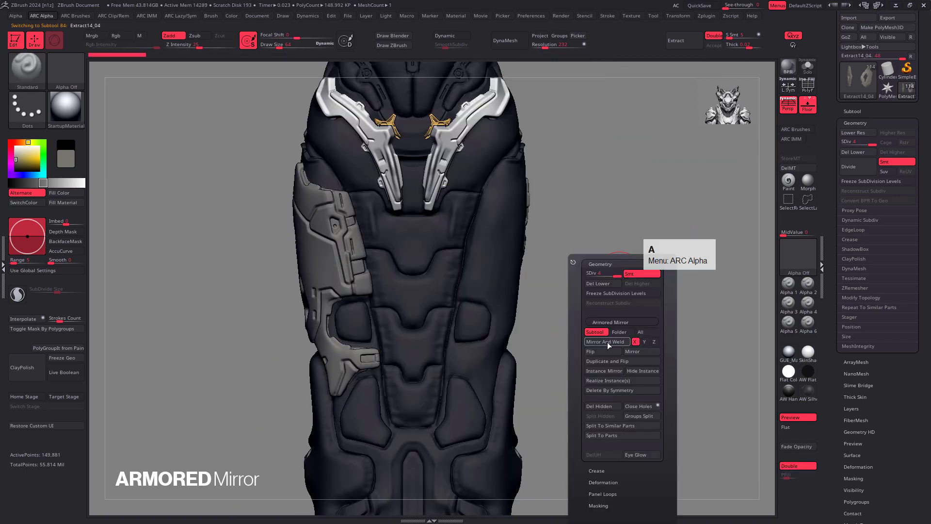
pyautogui.click(603, 342)
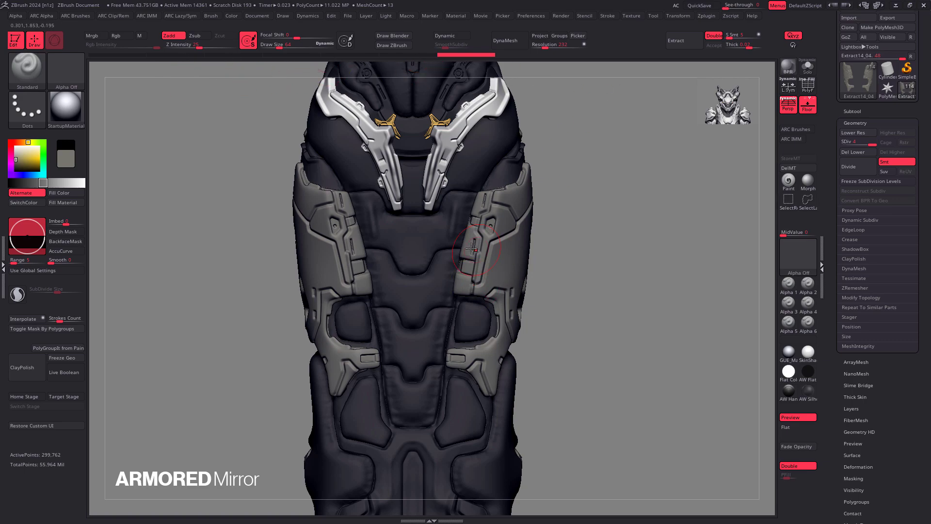
pyautogui.hotkey('ctrl', 'z')
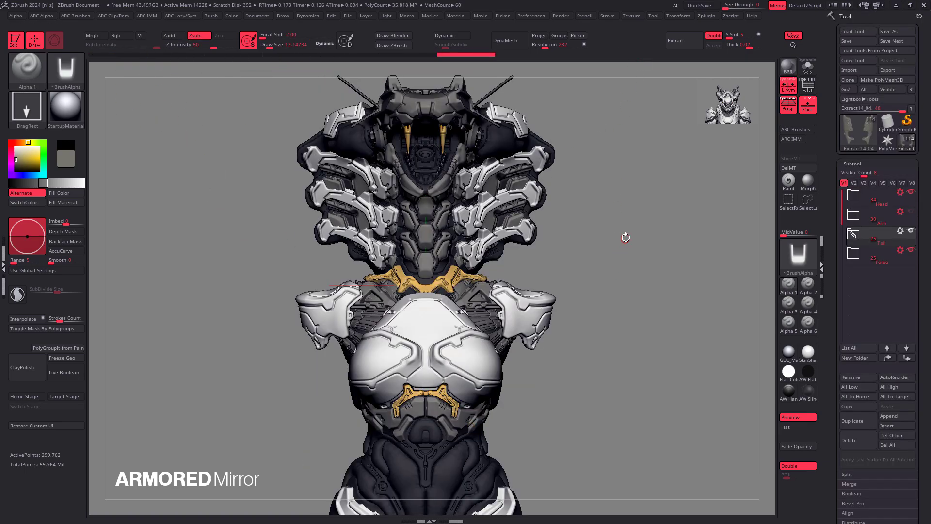
# Set Armored Mirror to apply to the current folder and make the Arm folder visible.
pyautogui.press('a')
pyautogui.click(626, 307)
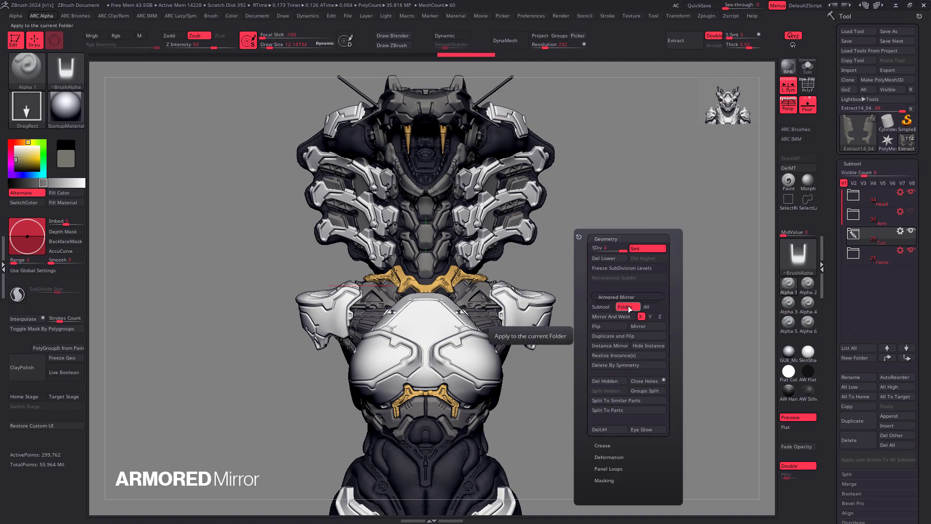
pyautogui.click(911, 211)
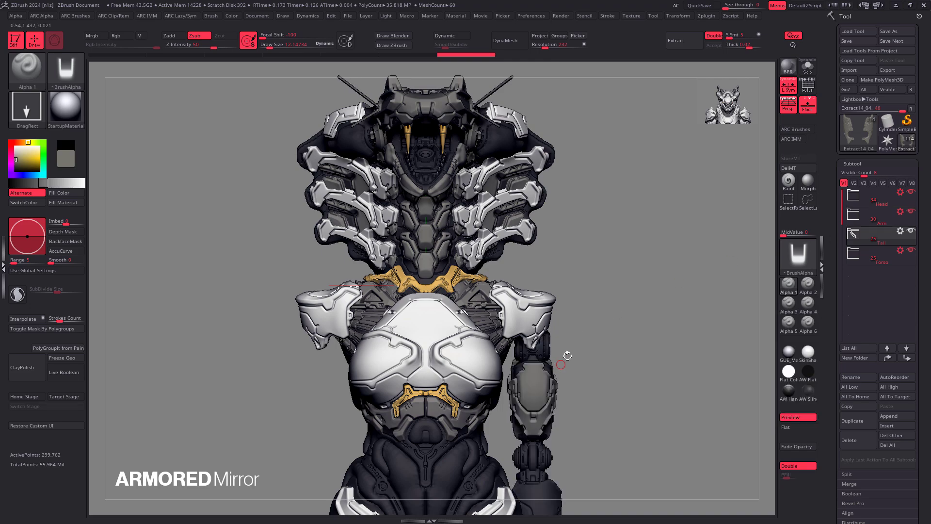
pyautogui.keyDown('alt'); pyautogui.moveTo(548, 279); pyautogui.dragTo(476, 237); pyautogui.keyUp('alt')
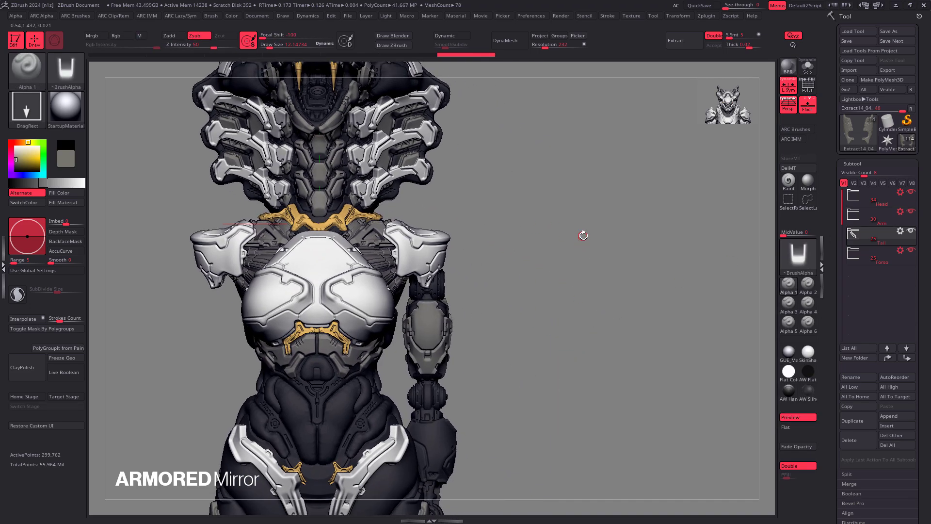
# Make the Arm folder active by selecting the Arm SUBD subtool inside it, and collapse the folder.
pyautogui.press('a')
pyautogui.moveTo(864, 218)
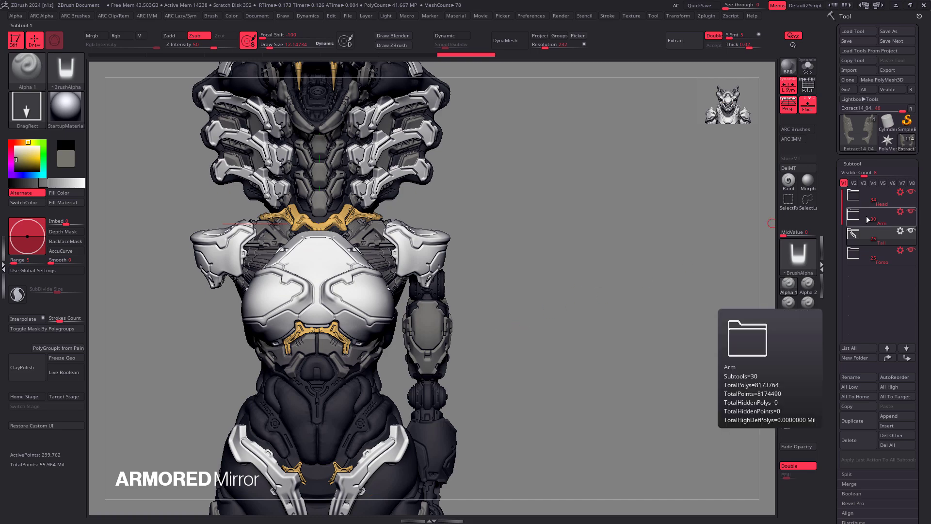
pyautogui.click(857, 204)
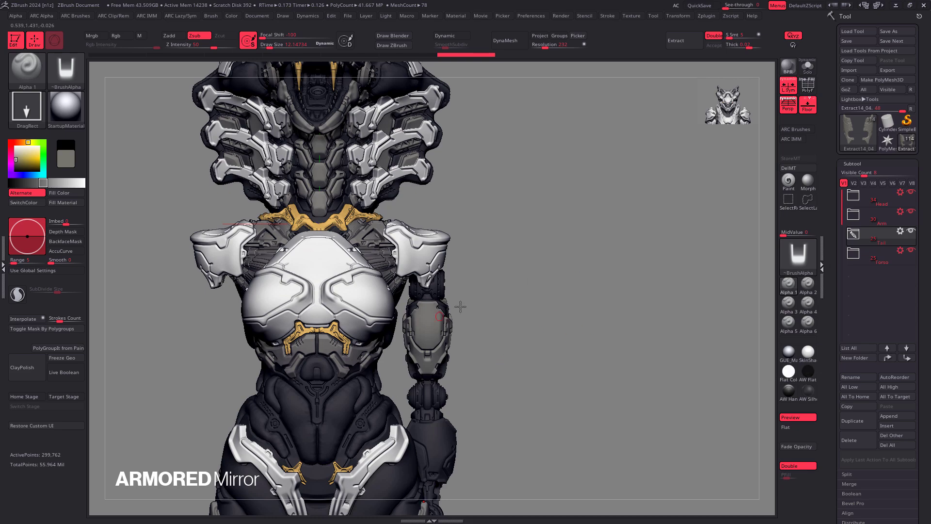
pyautogui.moveTo(532, 370); pyautogui.dragTo(458, 282)
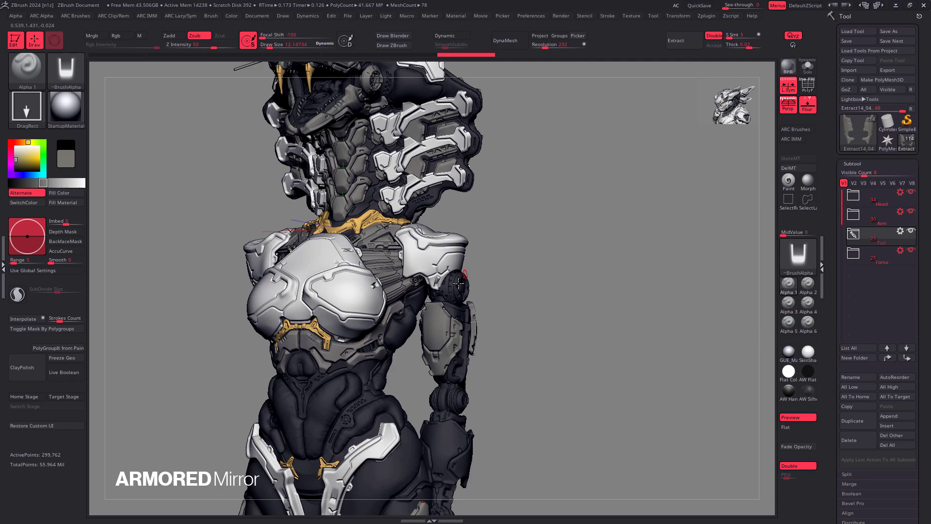
pyautogui.click(854, 216)
pyautogui.click(862, 242)
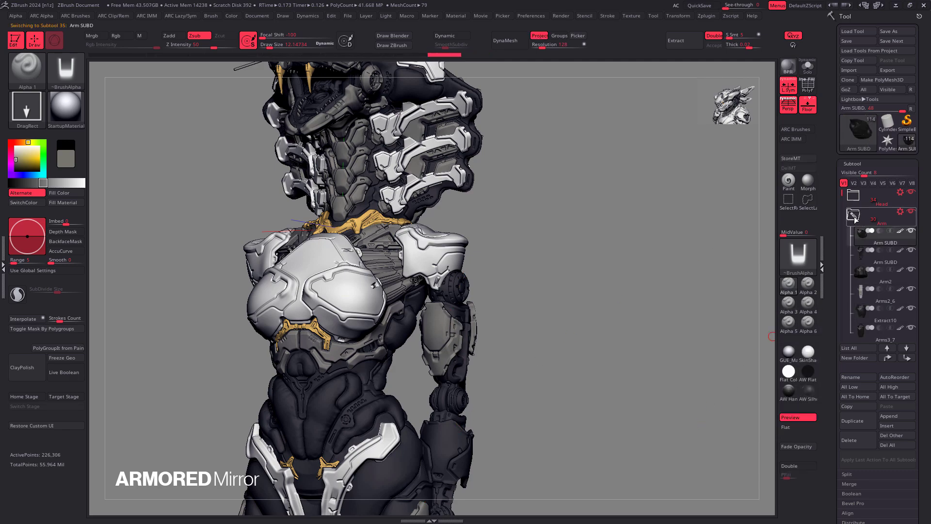
pyautogui.click(855, 215)
pyautogui.moveTo(859, 218)
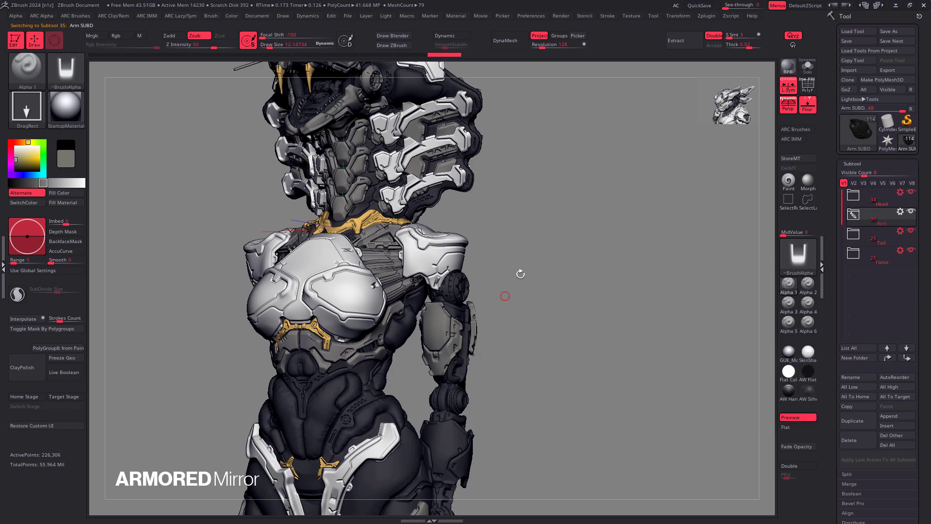
# Create an instance mirror of the whole Arm folder across X with Armored Mirror.
pyautogui.moveTo(552, 290); pyautogui.dragTo(575, 272)
pyautogui.press('a')
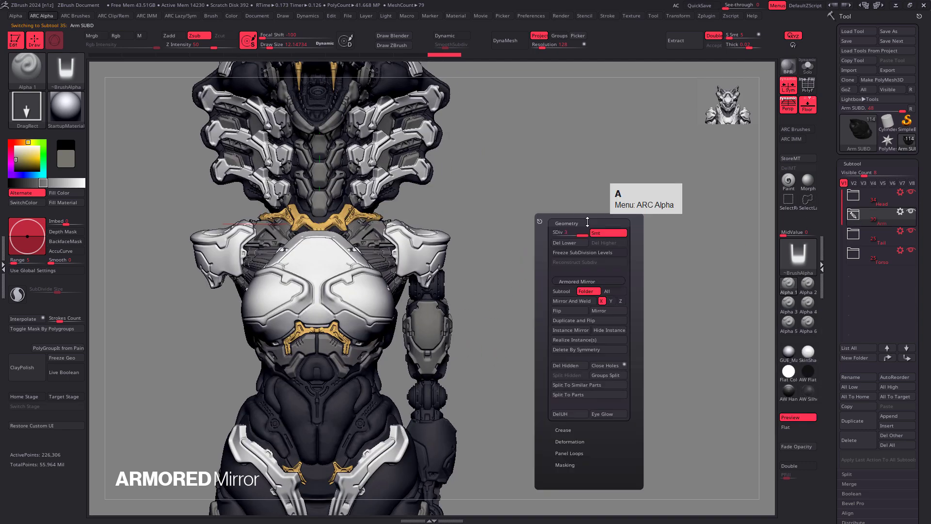
pyautogui.click(580, 330)
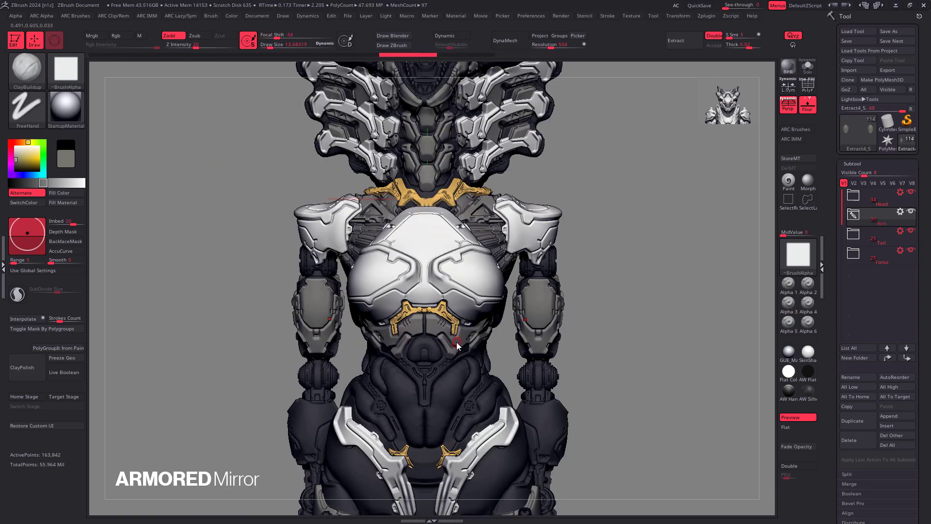
pyautogui.press('a')
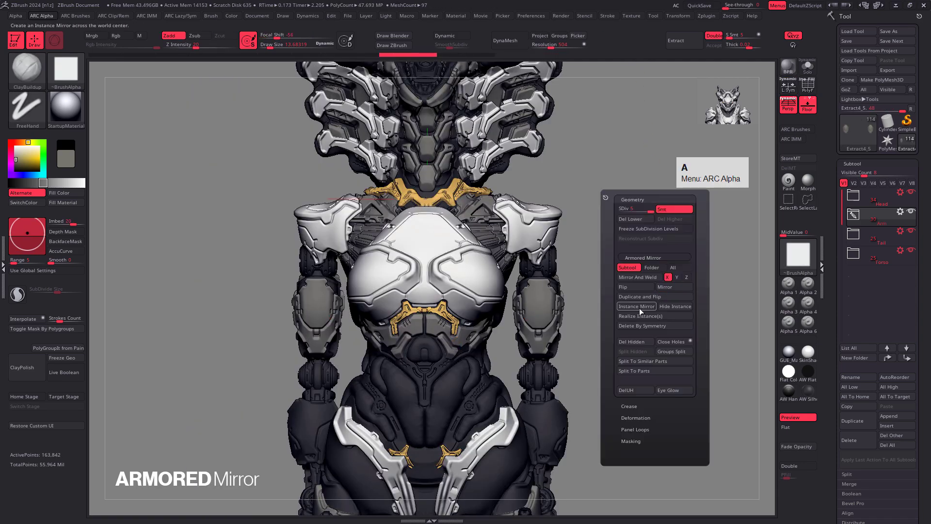
pyautogui.click(638, 279)
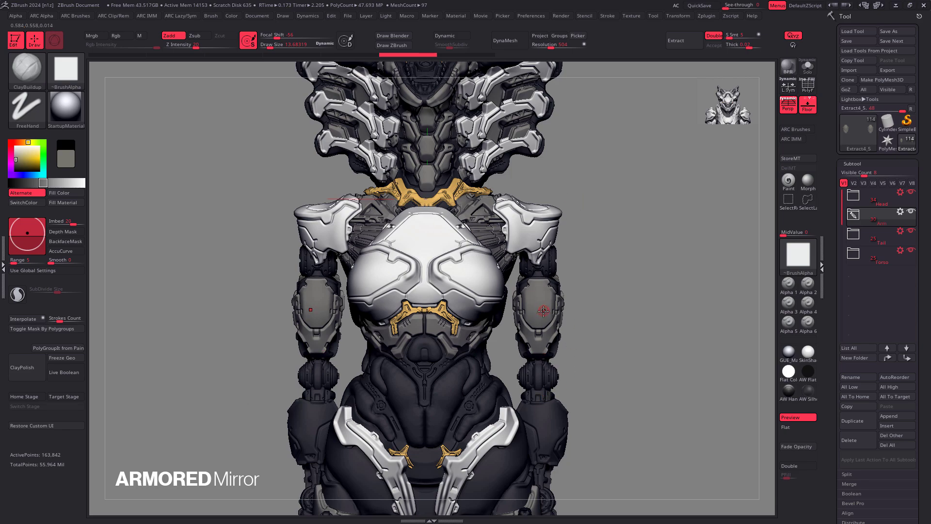
pyautogui.press('Tab')
pyautogui.press('Tab')
# Try to hide the arm's mirrored instance with Armored Mirror's Hide Instance.
pyautogui.press('a')
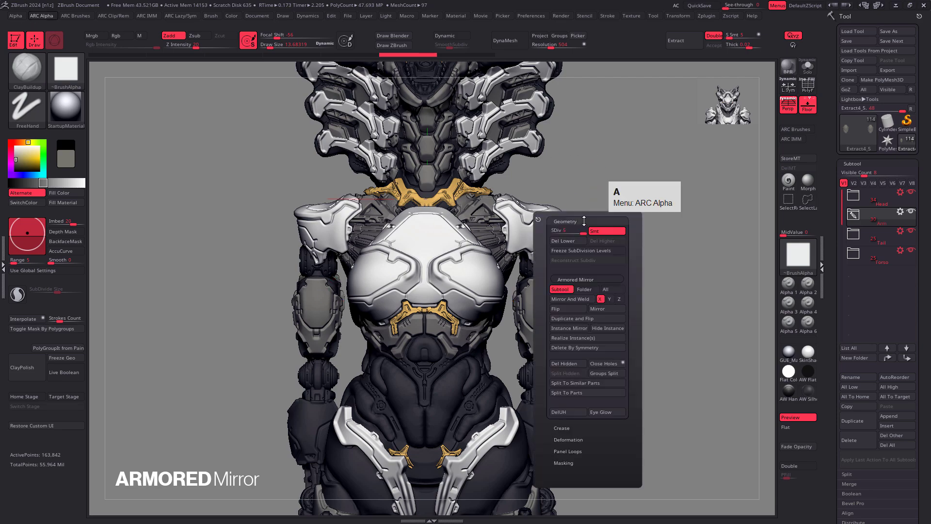
pyautogui.click(611, 329)
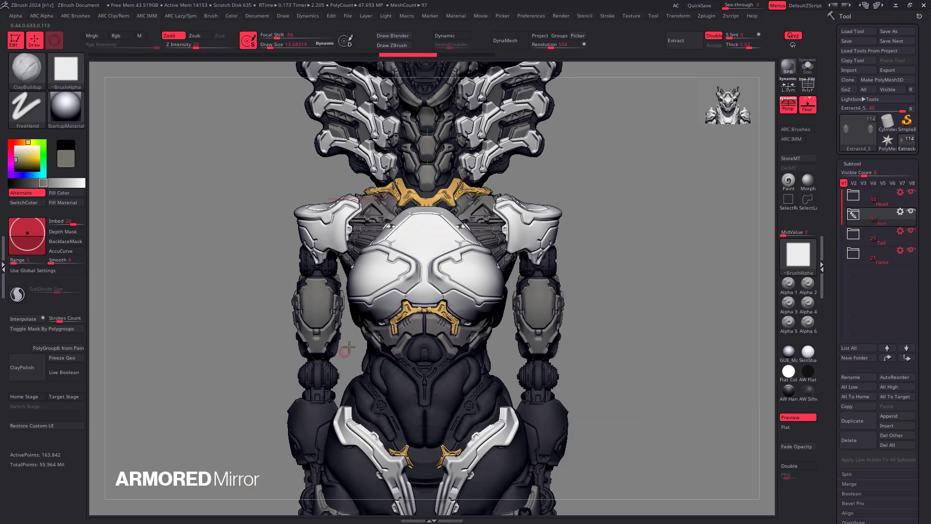
# Hide the forearm plate's mirrored instance with Hide Instance and bring it back with an instance mirror across X.
pyautogui.press('a')
pyautogui.click(627, 372)
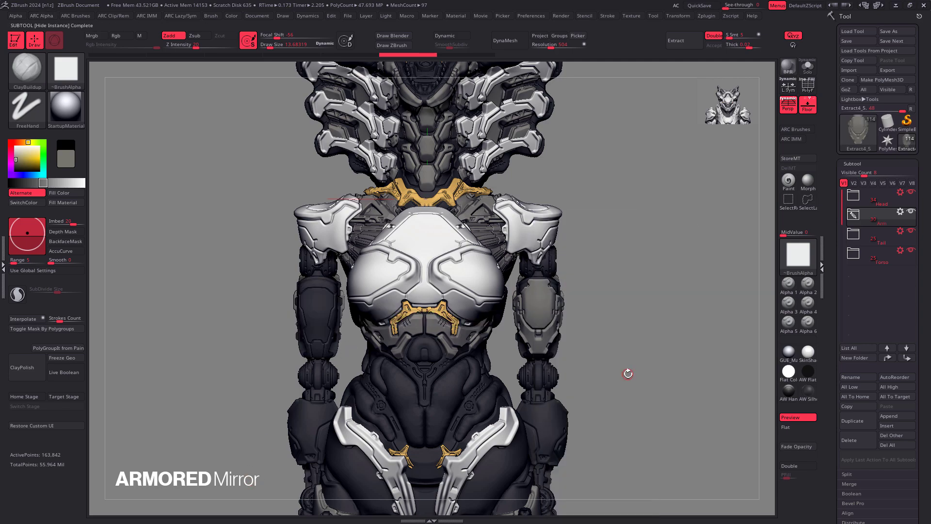
pyautogui.press('a')
pyautogui.click(621, 372)
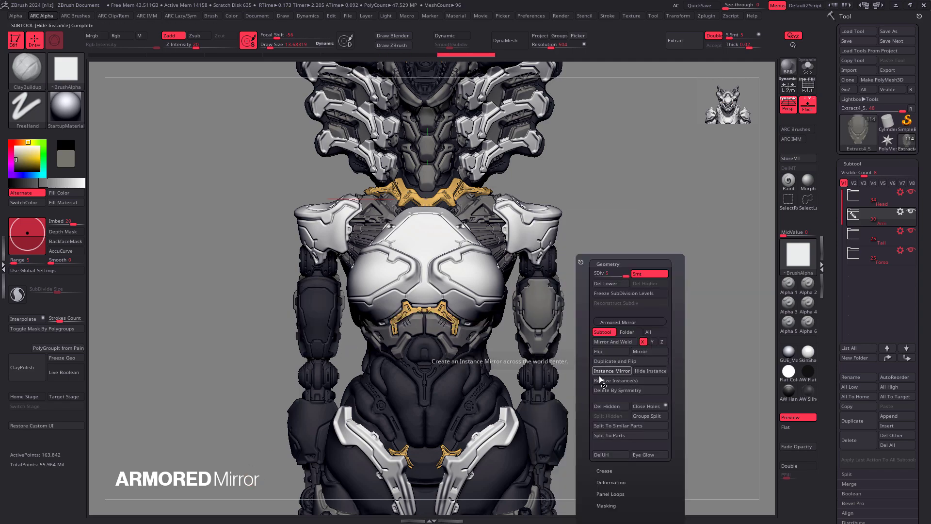
# Try rotating the whole Arm folder about the upper arm joint with the gizmo and undo the change.
pyautogui.hotkey('shift', 'x')
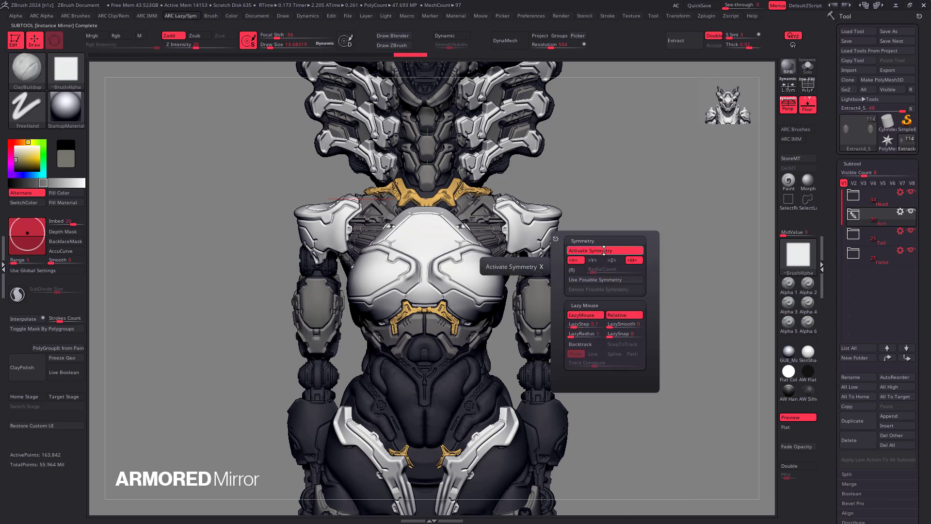
pyautogui.click(603, 251)
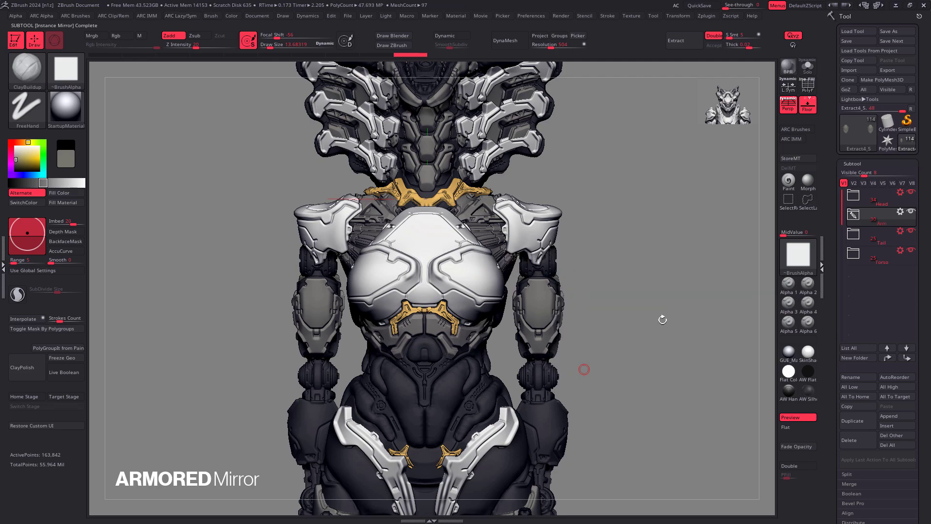
pyautogui.press('w')
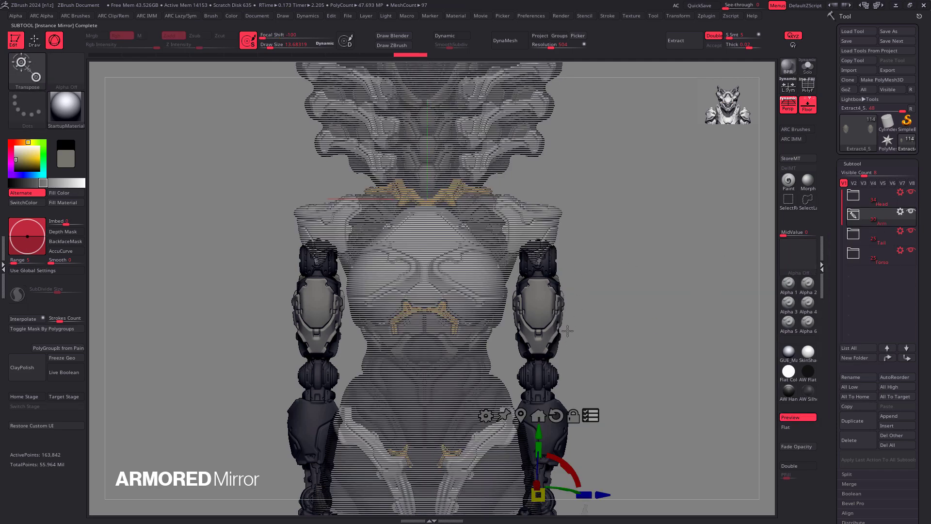
pyautogui.keyDown('alt'); pyautogui.click(552, 261); pyautogui.keyUp('alt')
pyautogui.moveTo(507, 240)
pyautogui.mouseDown()
pyautogui.moveTo(501, 258)
pyautogui.moveTo(536, 219)
pyautogui.moveTo(503, 255)
pyautogui.mouseUp()
pyautogui.hotkey('ctrl', 'z')
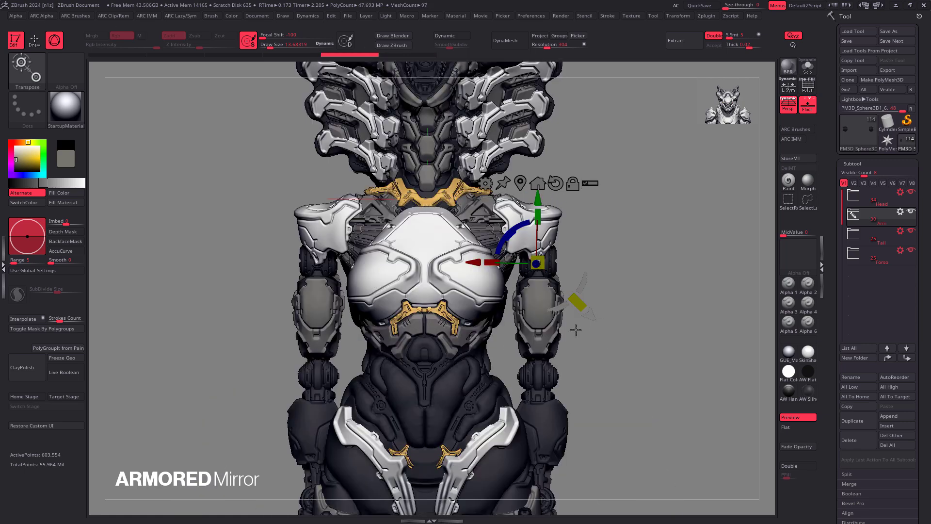
# Turn on local symmetry and select the forearm armor plate for sculpting with the Clay Buildup brush.
pyautogui.click(788, 86)
pyautogui.keyDown('alt'); pyautogui.click(537, 301); pyautogui.keyUp('alt')
pyautogui.keyDown('ctrl'); pyautogui.moveTo(549, 320); pyautogui.dragTo(547, 350, button='right'); pyautogui.keyUp('ctrl')
pyautogui.press('1')
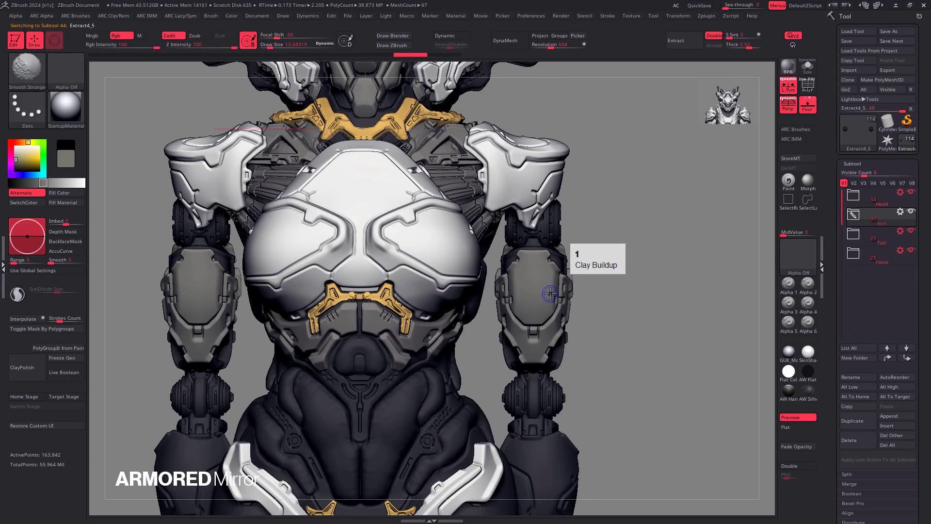
pyautogui.hotkey('shift', 'x')
pyautogui.click(550, 304)
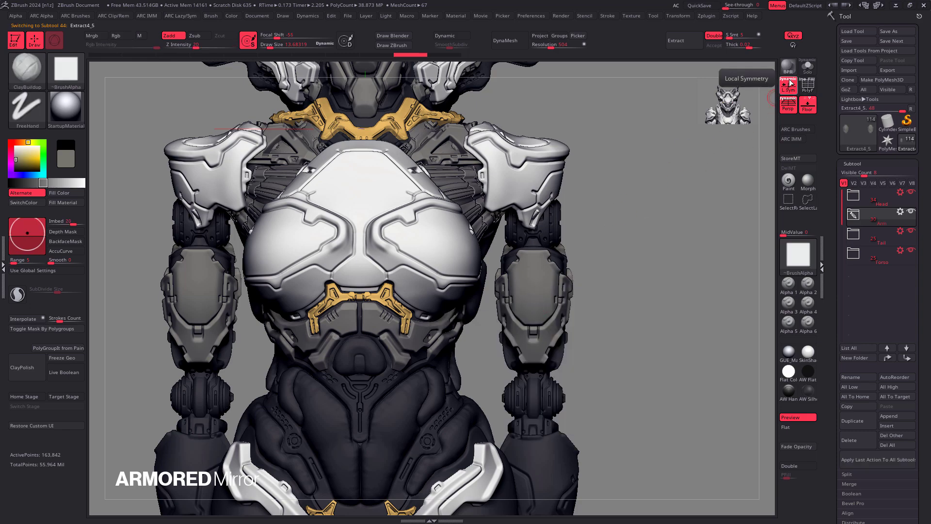
# Sculpt symmetrical raised strokes on the forearm plate with Clay Buildup and undo them.
pyautogui.keyDown('ctrl'); pyautogui.moveTo(544, 287); pyautogui.dragTo(549, 300, button='right'); pyautogui.keyUp('ctrl')
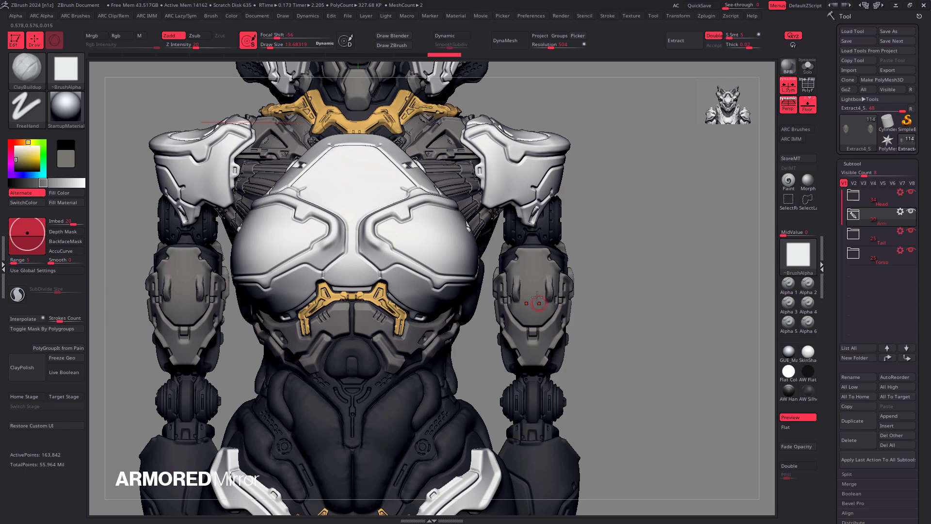
pyautogui.moveTo(540, 294)
pyautogui.keyDown('ctrl'); pyautogui.mouseDown(button='right')
pyautogui.moveTo(509, 309)
pyautogui.moveTo(577, 282)
pyautogui.mouseUp(button='right'); pyautogui.keyUp('ctrl')
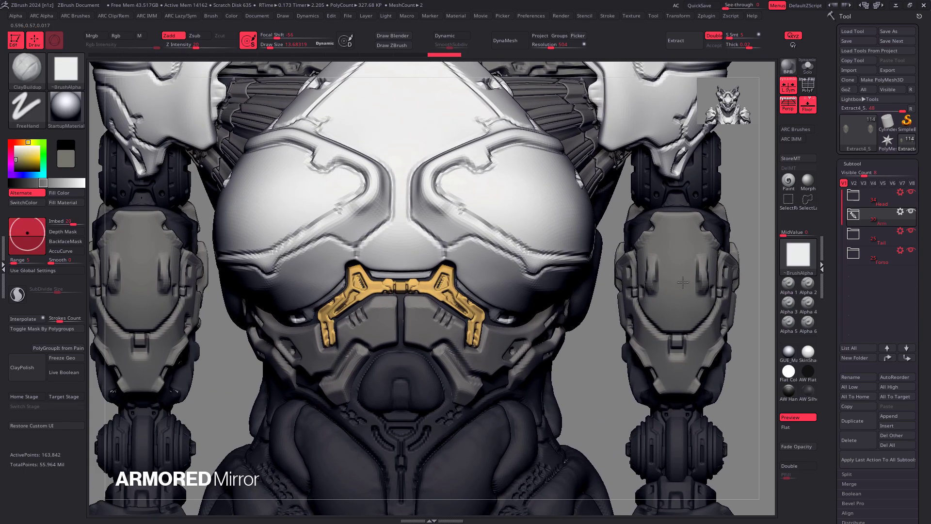
pyautogui.moveTo(673, 281)
pyautogui.keyDown('alt'); pyautogui.mouseDown(button='right')
pyautogui.moveTo(681, 281)
pyautogui.moveTo(508, 321)
pyautogui.moveTo(551, 388)
pyautogui.moveTo(550, 361)
pyautogui.mouseUp(button='right'); pyautogui.keyUp('alt')
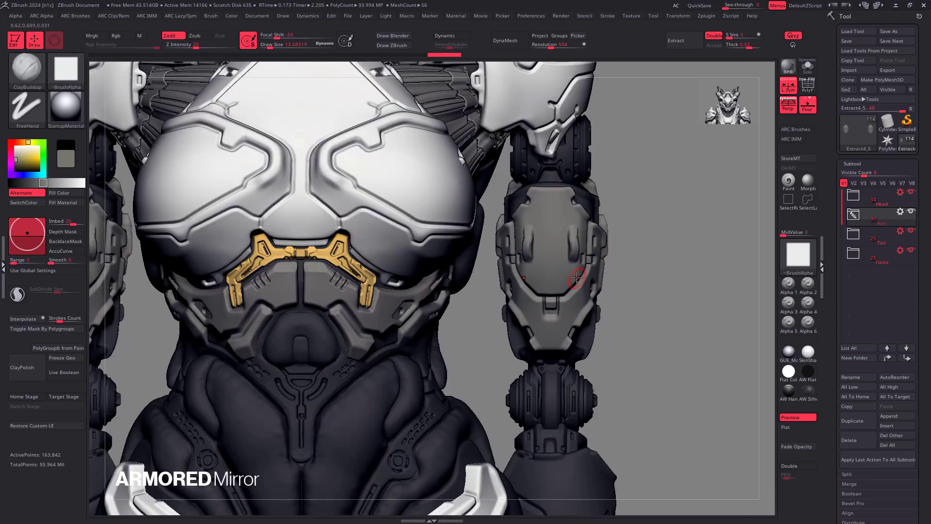
pyautogui.moveTo(577, 278); pyautogui.dragTo(568, 283, button='right')
pyautogui.hotkey('ctrl', 'z')
# Stamp panel details into the forearm plate with Alpha 1 and reshape the plate with the Move brush.
pyautogui.click(789, 286)
pyautogui.moveTo(618, 242); pyautogui.dragTo(580, 246, button='right')
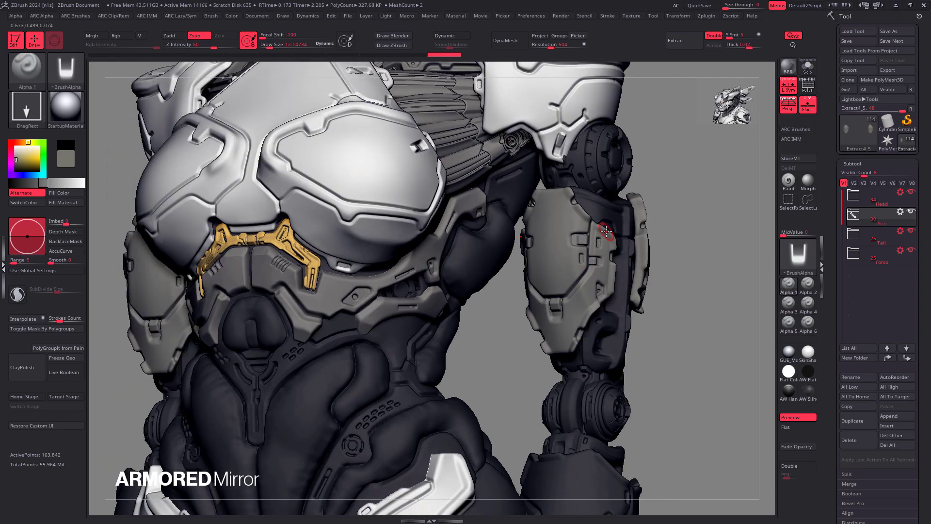
pyautogui.press('b')
pyautogui.press('m')
pyautogui.press('v')
pyautogui.moveTo(623, 229); pyautogui.dragTo(644, 227)
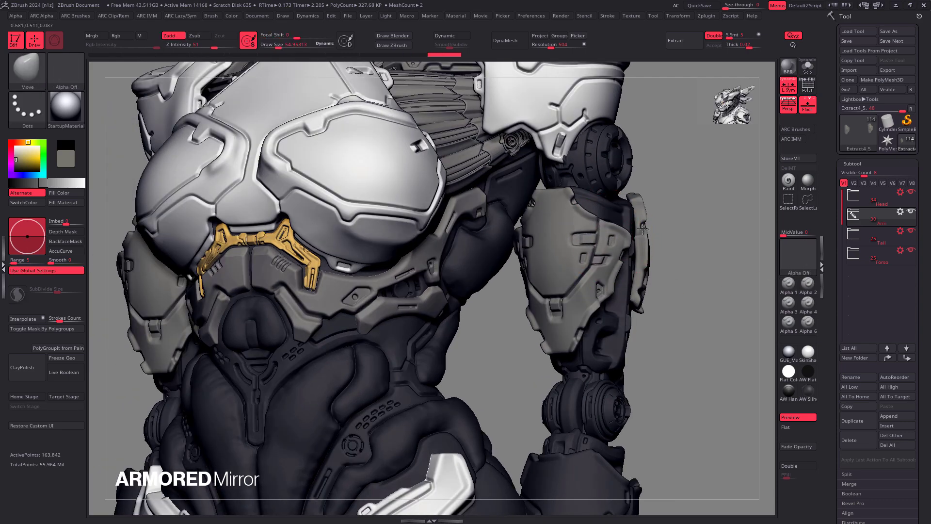
pyautogui.moveTo(657, 229); pyautogui.dragTo(674, 233, button='right')
pyautogui.moveTo(620, 274); pyautogui.dragTo(651, 275)
pyautogui.moveTo(639, 244)
pyautogui.keyDown('ctrl'); pyautogui.mouseDown(button='right')
pyautogui.moveTo(618, 277)
pyautogui.moveTo(638, 275)
pyautogui.mouseUp(button='right'); pyautogui.keyUp('ctrl')
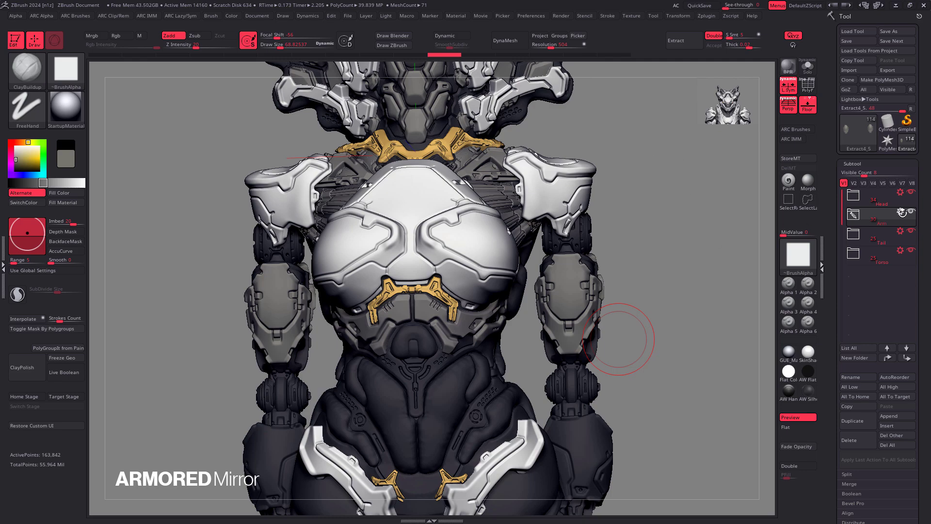
# Place the gizmo on the upper arm joint and rotate the whole Arm folder outward, away from the torso.
pyautogui.press('w')
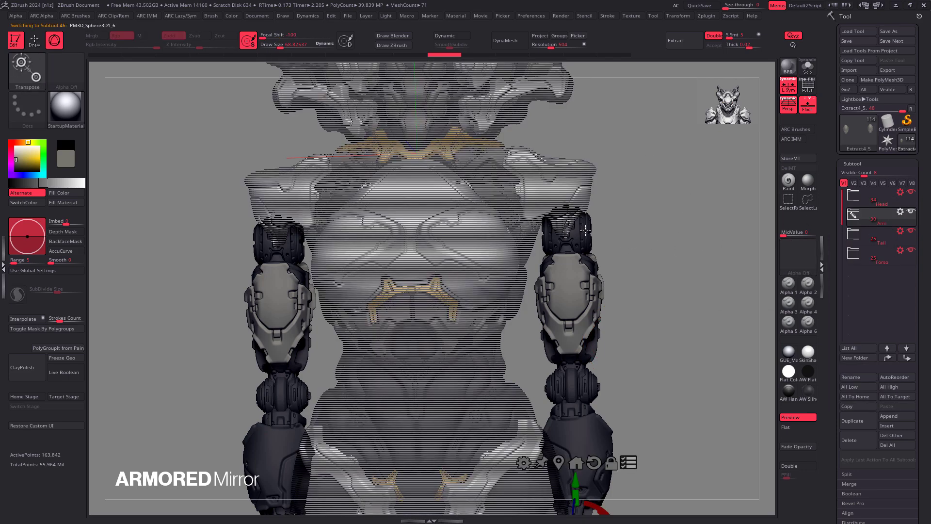
pyautogui.keyDown('alt'); pyautogui.click(585, 231); pyautogui.keyUp('alt')
pyautogui.moveTo(603, 272); pyautogui.dragTo(622, 245)
pyautogui.press('q')
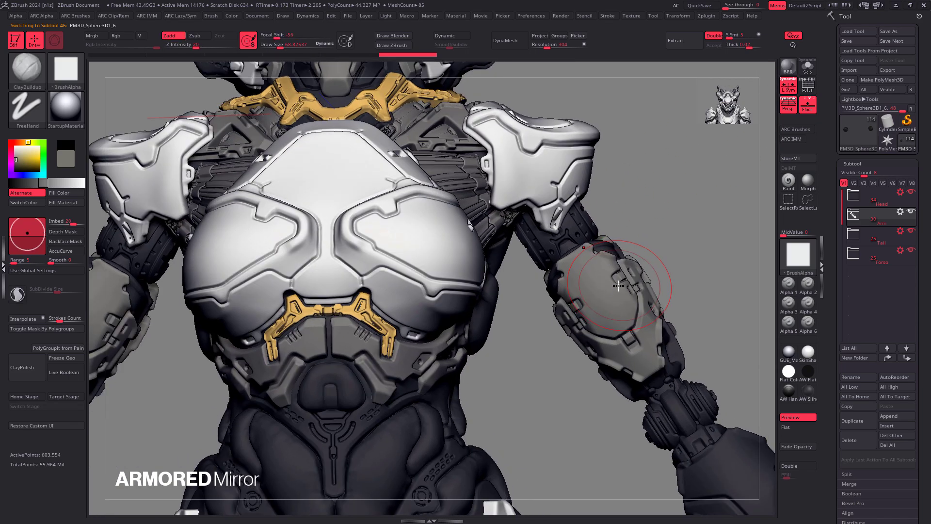
pyautogui.keyDown('alt'); pyautogui.moveTo(658, 291); pyautogui.dragTo(587, 274); pyautogui.keyUp('alt')
# Select the angled forearm plate, align the gizmo to it, and set the Clay Buildup draw size to about 27.
pyautogui.press('w')
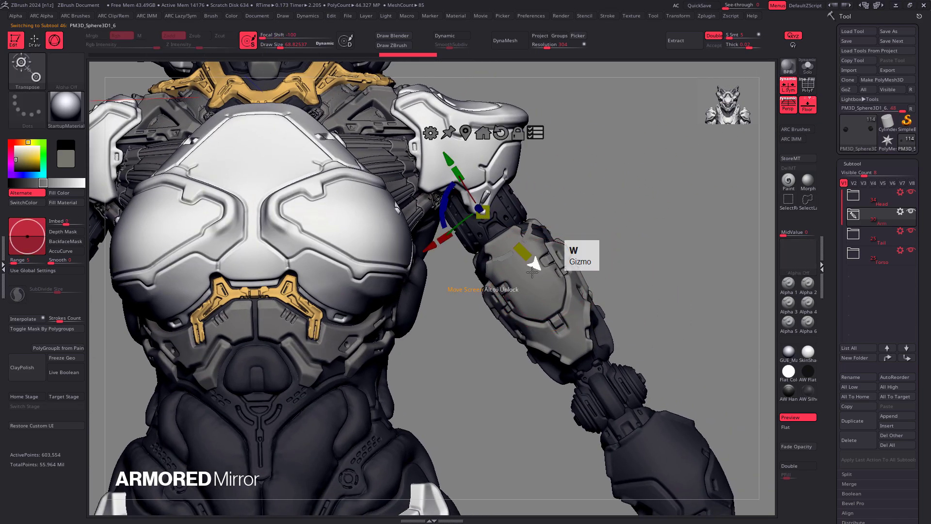
pyautogui.keyDown('alt'); pyautogui.click(534, 283); pyautogui.keyUp('alt')
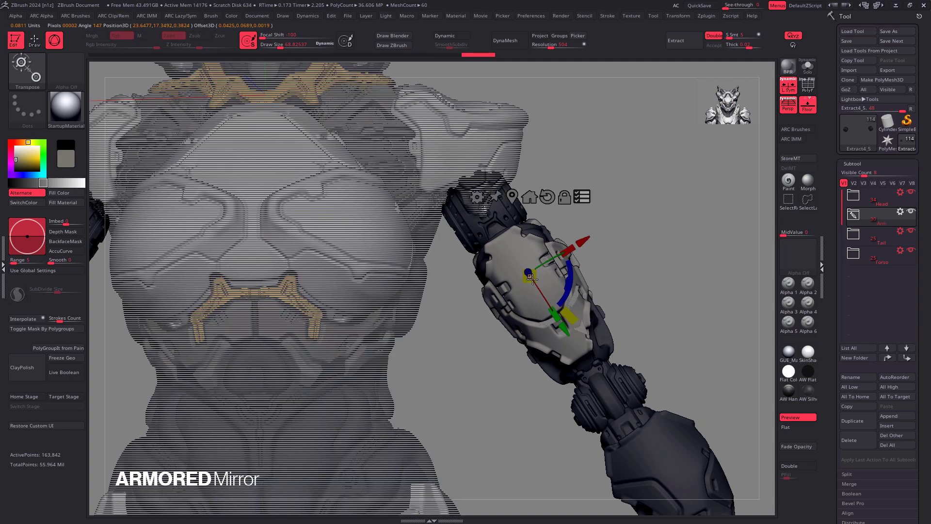
pyautogui.press('f')
pyautogui.press('s')
pyautogui.moveTo(539, 252); pyautogui.dragTo(546, 257)
pyautogui.press('1')
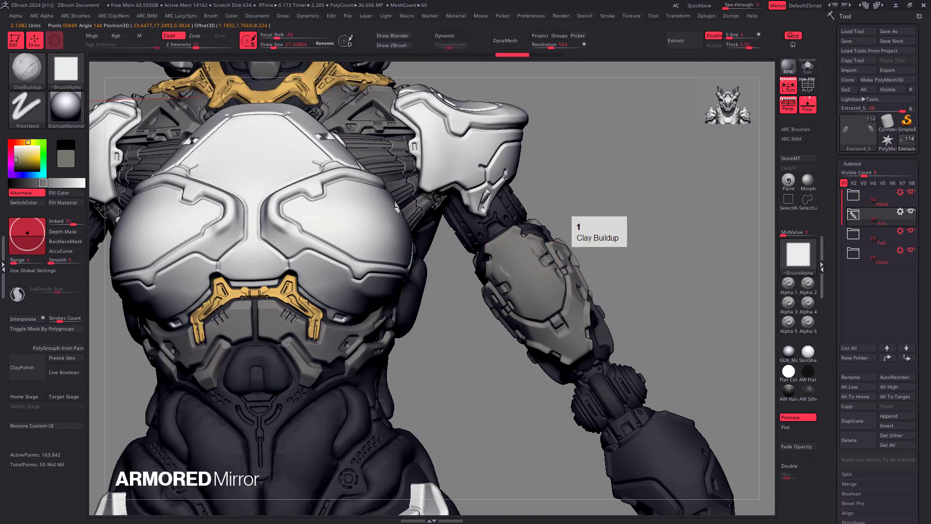
# Test a Clay Buildup stroke with local symmetry on the angled forearm plate and undo it.
pyautogui.press('w')
pyautogui.keyDown('ctrl'); pyautogui.moveTo(554, 260); pyautogui.dragTo(556, 274, button='right'); pyautogui.keyUp('ctrl')
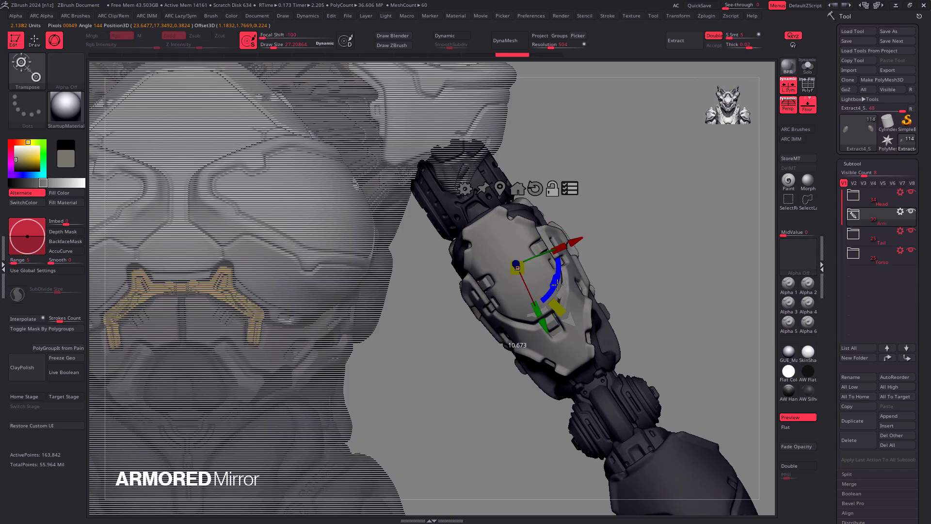
pyautogui.press('q')
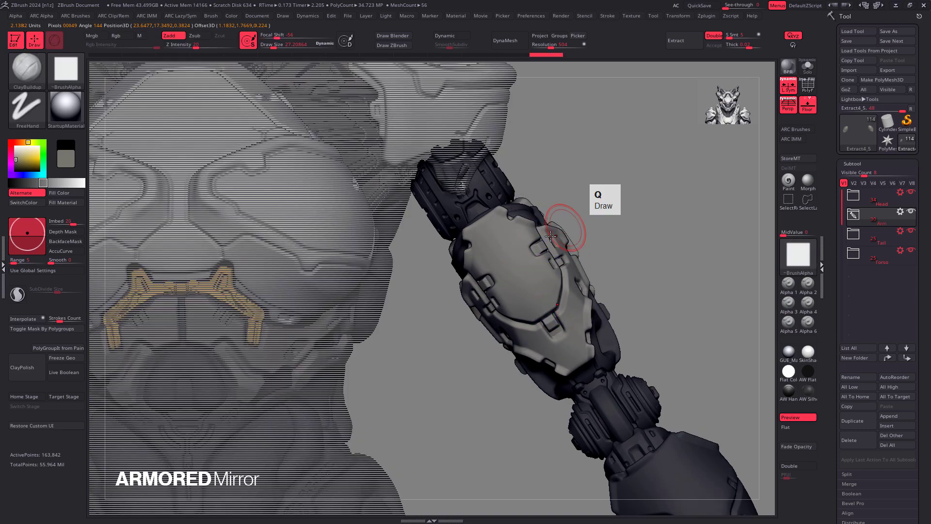
pyautogui.press('1')
pyautogui.moveTo(511, 247); pyautogui.dragTo(524, 249)
pyautogui.hotkey('ctrl', 'z')
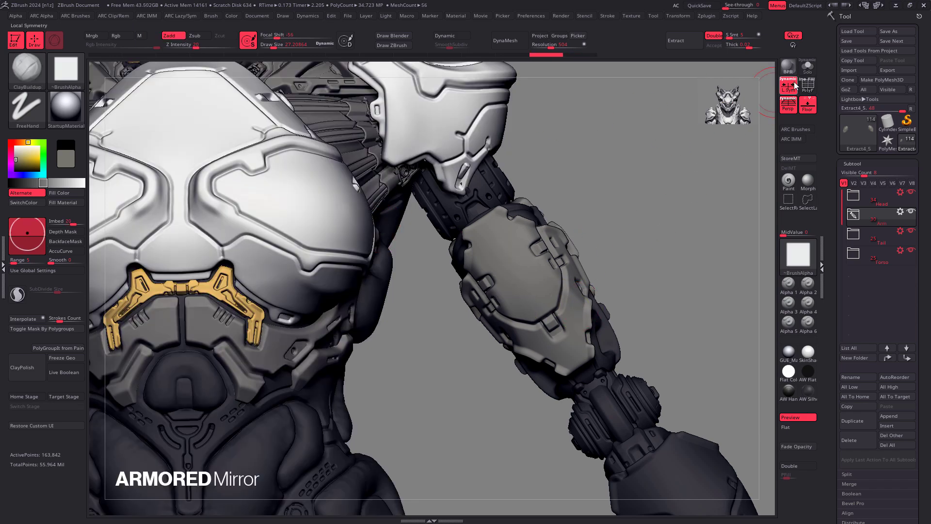
# Realign the gizmo's axes along the angled forearm plate and return to drawing mode.
pyautogui.keyDown('ctrl'); pyautogui.moveTo(548, 272); pyautogui.dragTo(556, 240, button='right'); pyautogui.keyUp('ctrl')
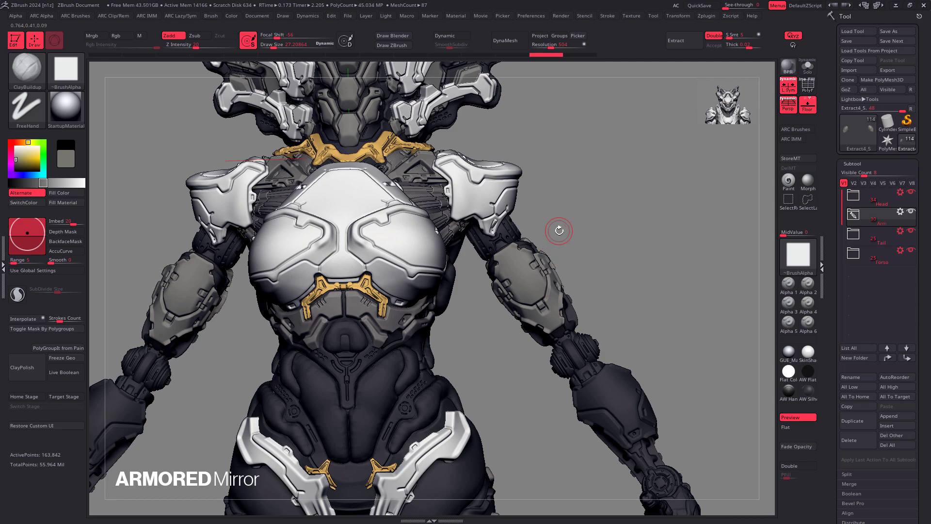
pyautogui.press('w')
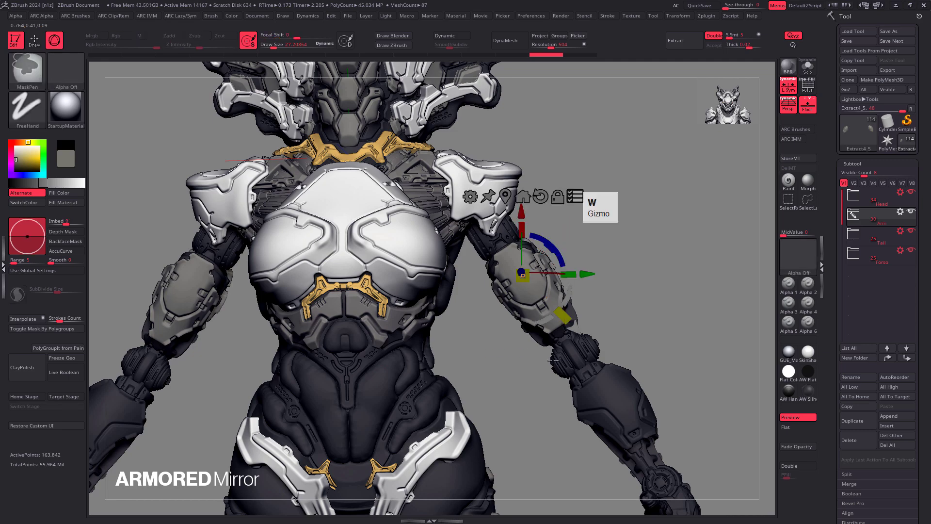
pyautogui.keyDown('ctrl'); pyautogui.moveTo(546, 304); pyautogui.dragTo(548, 334, button='right'); pyautogui.keyUp('ctrl')
pyautogui.moveTo(546, 224); pyautogui.dragTo(553, 268)
pyautogui.keyDown('ctrl'); pyautogui.moveTo(585, 263); pyautogui.dragTo(567, 217, button='right'); pyautogui.keyUp('ctrl')
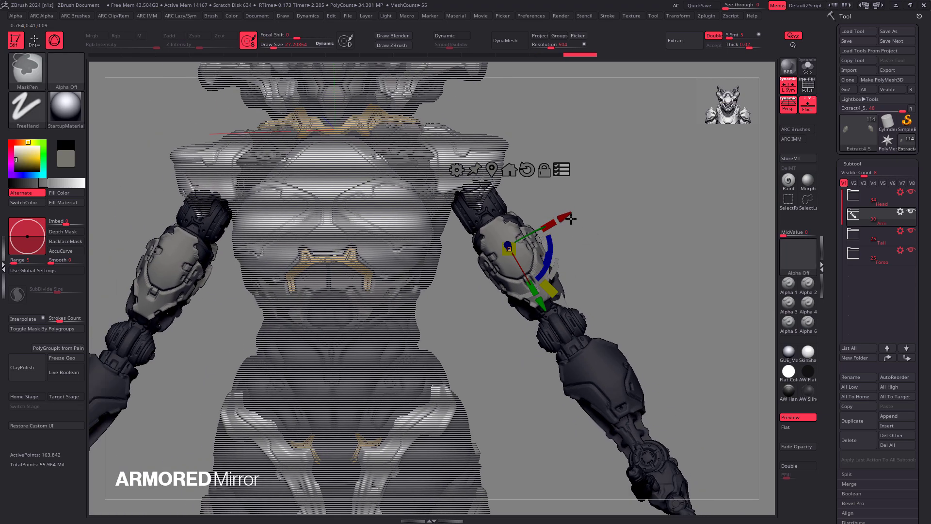
pyautogui.press('q')
pyautogui.keyDown('shift'); pyautogui.moveTo(595, 298); pyautogui.dragTo(588, 288); pyautogui.keyUp('shift')
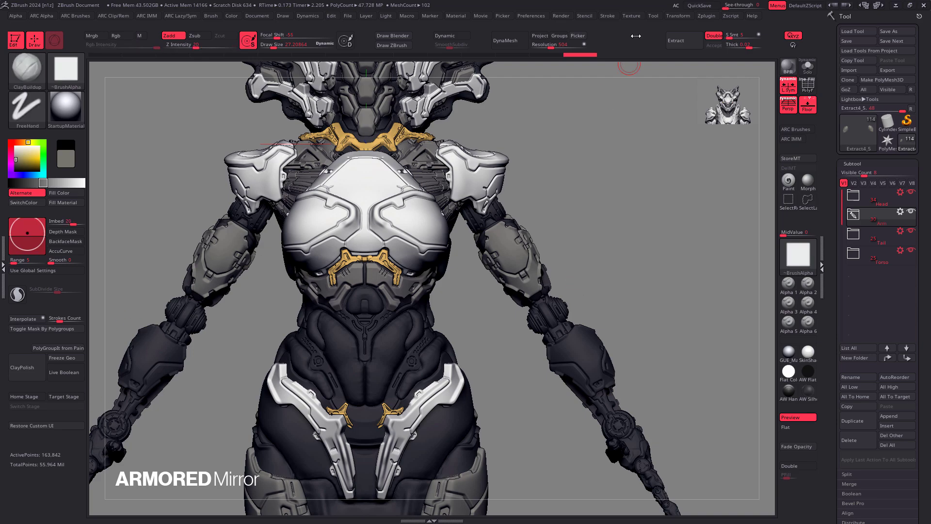
# Undo the Arm folder's rotation and hide the whole folder's mirrored instance with Armored Mirror.
pyautogui.press('ctrl')
pyautogui.press('ctrl')
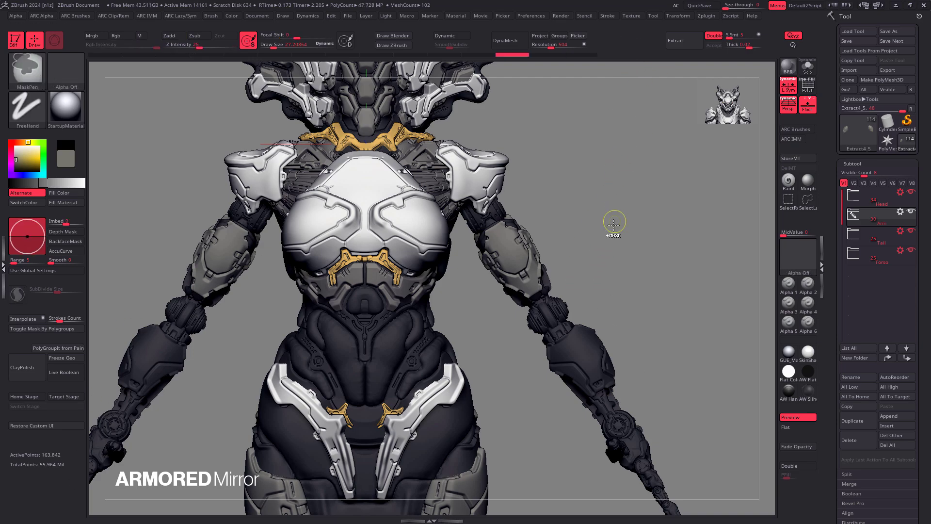
pyautogui.hotkey('ctrl', 'z')
pyautogui.press('a')
pyautogui.click(635, 290)
pyautogui.press('a')
pyautogui.click(661, 373)
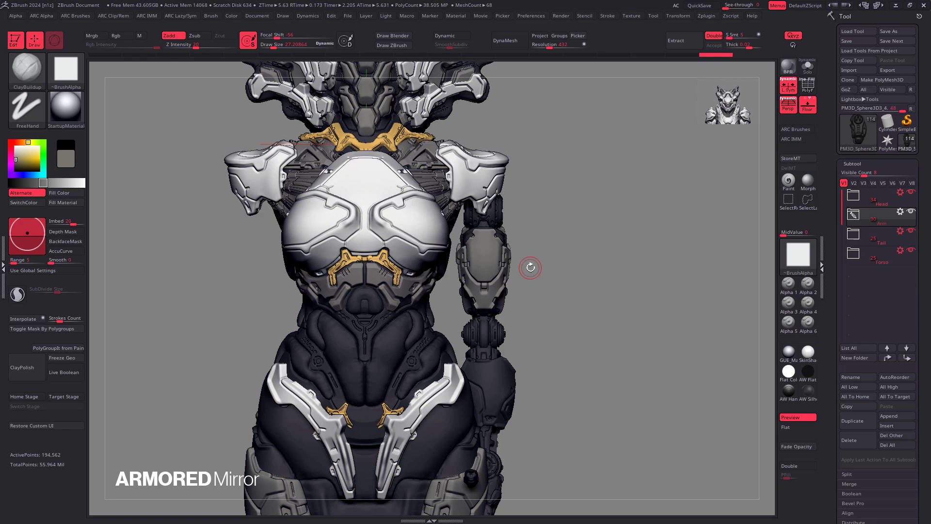
# Select the Extract10 subtool on the single, unmirrored arm and frame the torso and arm from the front.
pyautogui.press('a')
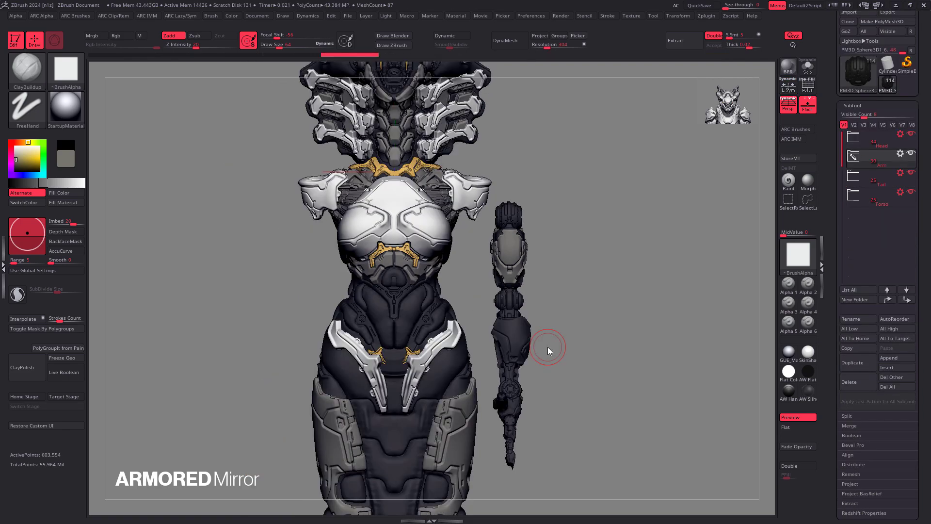
pyautogui.keyDown('ctrl'); pyautogui.moveTo(563, 277); pyautogui.dragTo(553, 383, button='right'); pyautogui.keyUp('ctrl')
pyautogui.keyDown('alt'); pyautogui.moveTo(533, 415); pyautogui.dragTo(522, 297, button='right'); pyautogui.keyUp('alt')
pyautogui.moveTo(522, 298); pyautogui.dragTo(509, 286, button='right')
pyautogui.keyDown('ctrl'); pyautogui.moveTo(522, 238); pyautogui.dragTo(518, 265, button='right'); pyautogui.keyUp('ctrl')
pyautogui.keyDown('alt'); pyautogui.click(526, 291); pyautogui.keyUp('alt')
pyautogui.moveTo(545, 322)
pyautogui.mouseDown(button='right')
pyautogui.moveTo(451, 329)
pyautogui.moveTo(551, 322)
pyautogui.mouseUp(button='right')
pyautogui.moveTo(551, 323)
pyautogui.mouseDown()
pyautogui.moveTo(601, 323)
pyautogui.moveTo(546, 323)
pyautogui.mouseUp()
pyautogui.moveTo(546, 323); pyautogui.dragTo(531, 271, button='right')
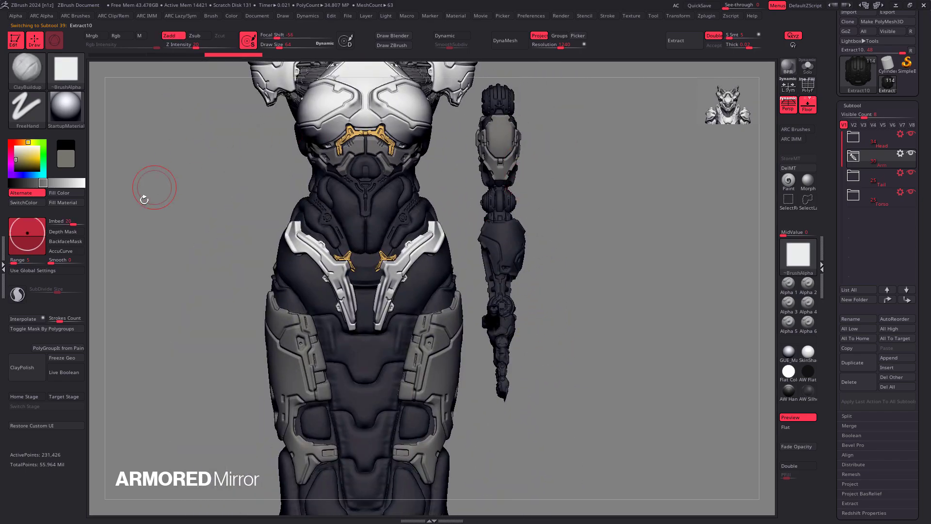
pyautogui.keyDown('alt'); pyautogui.moveTo(505, 315); pyautogui.dragTo(496, 331, button='right'); pyautogui.keyUp('alt')
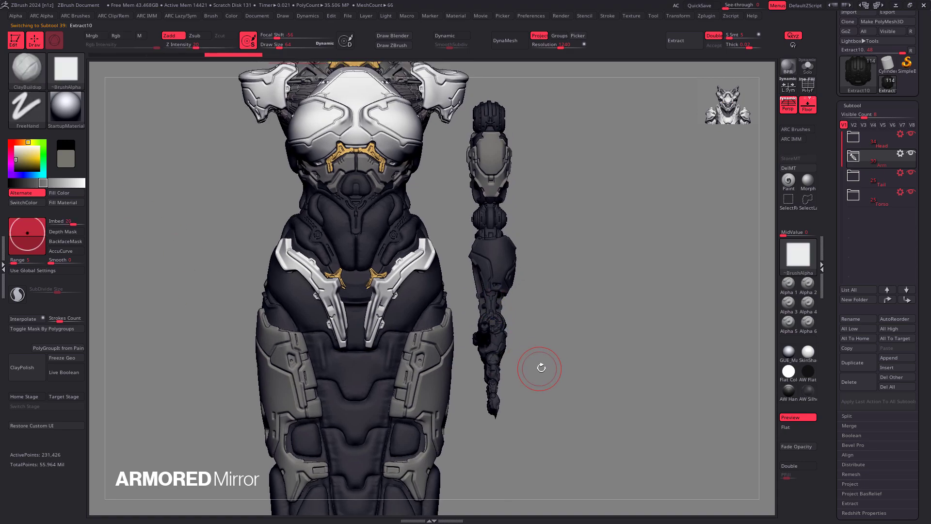
pyautogui.moveTo(542, 367); pyautogui.dragTo(568, 364)
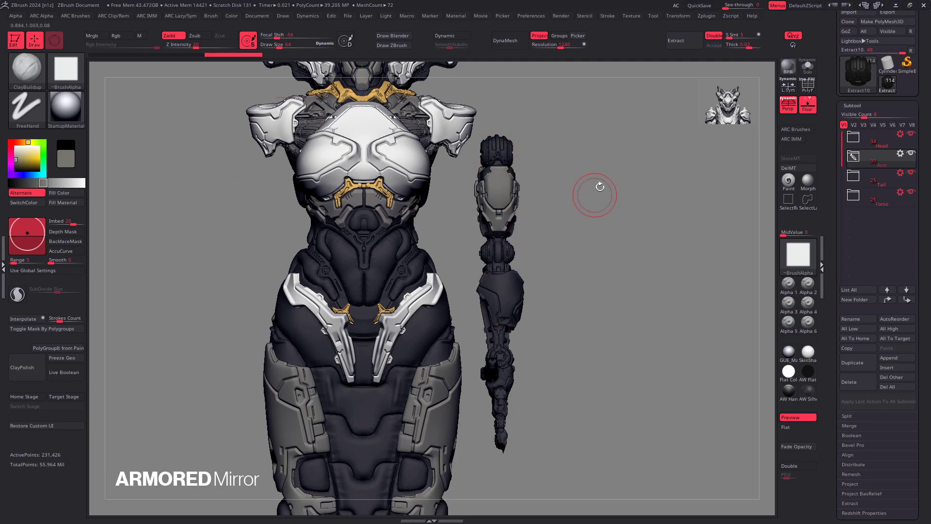
# Try Armored Mirror's Duplicate and Flip across X on the Extract10 subtool, and turn on local symmetry.
pyautogui.press('a')
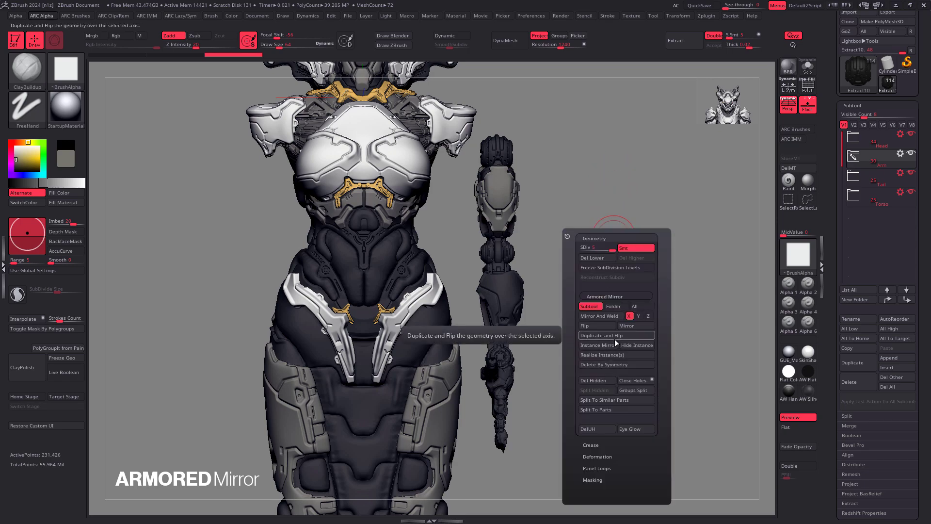
pyautogui.click(615, 339)
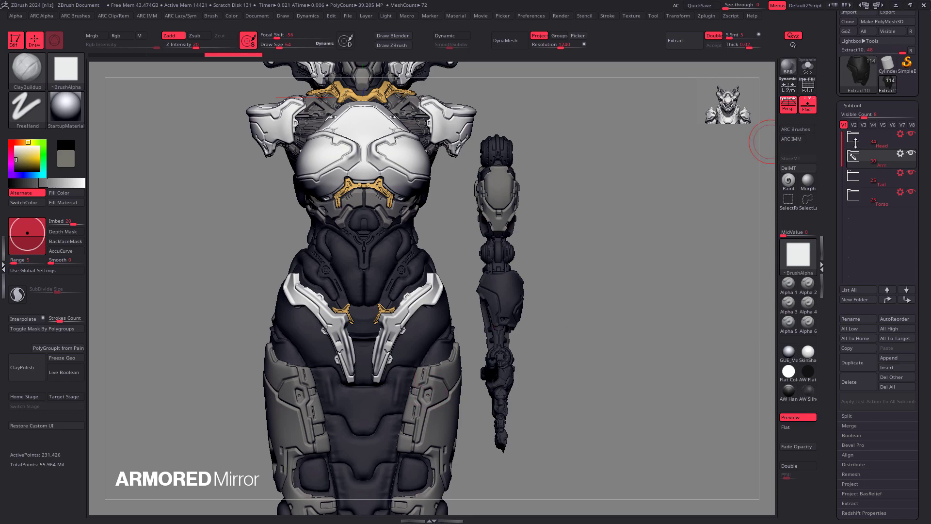
pyautogui.press('a')
pyautogui.click(788, 86)
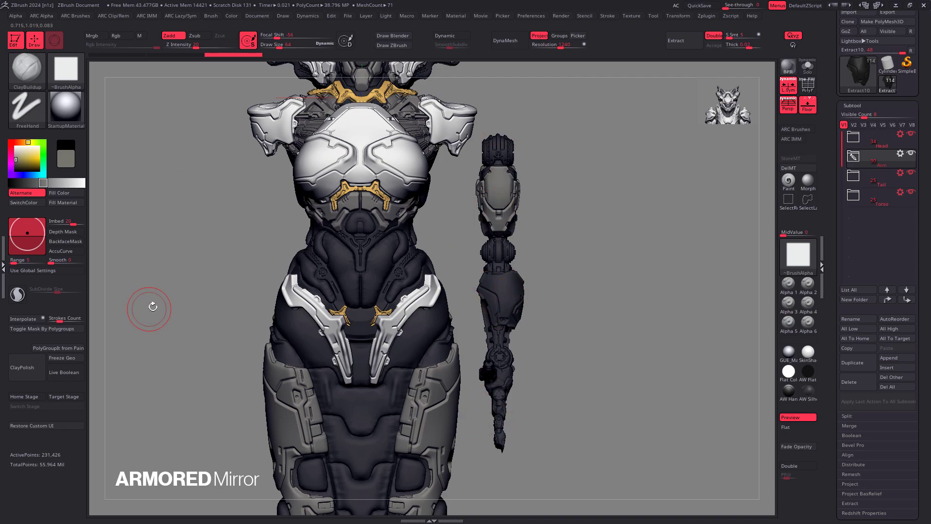
# Turn off local symmetry and apply Armored Mirror's Duplicate and Flip across X to the whole Arm folder.
pyautogui.click(788, 86)
pyautogui.press('a')
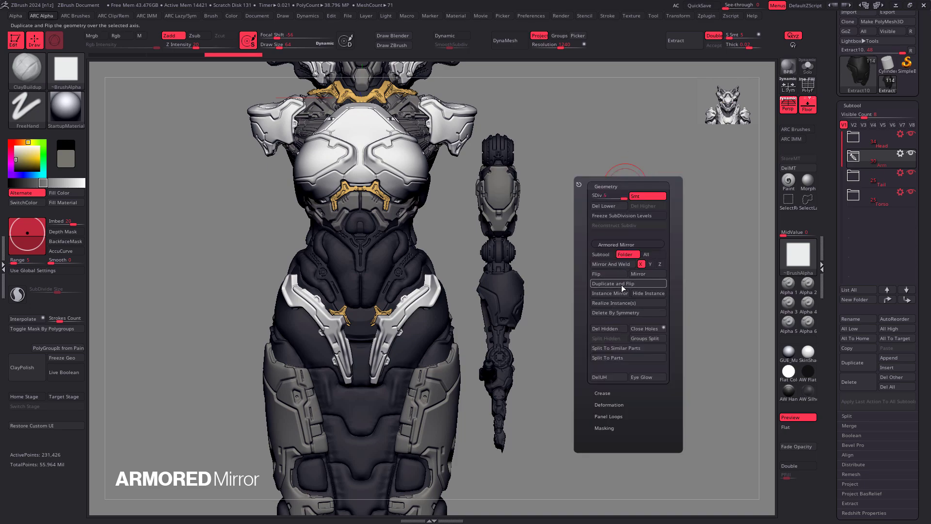
pyautogui.click(624, 284)
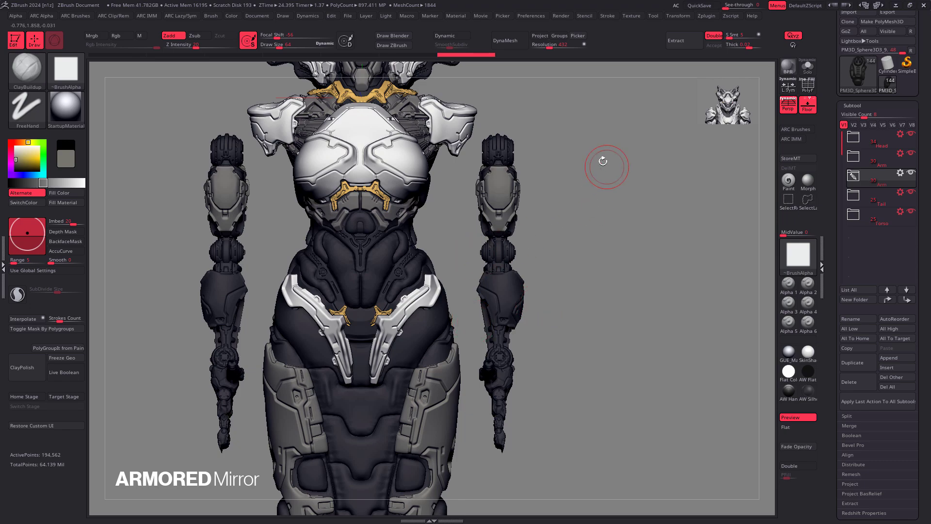
# Try deleting the duplicated Arm folder together with all of its subtools.
pyautogui.press('a')
pyautogui.click(592, 269)
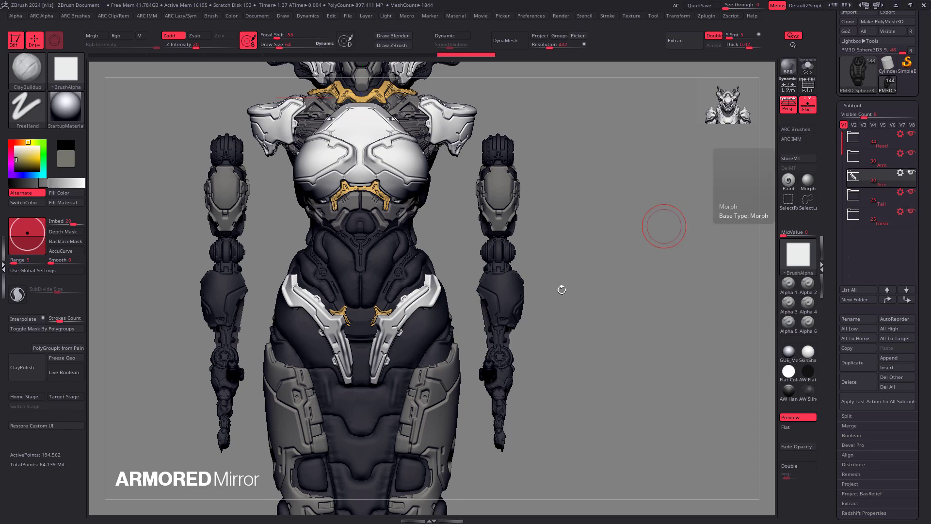
pyautogui.click(901, 173)
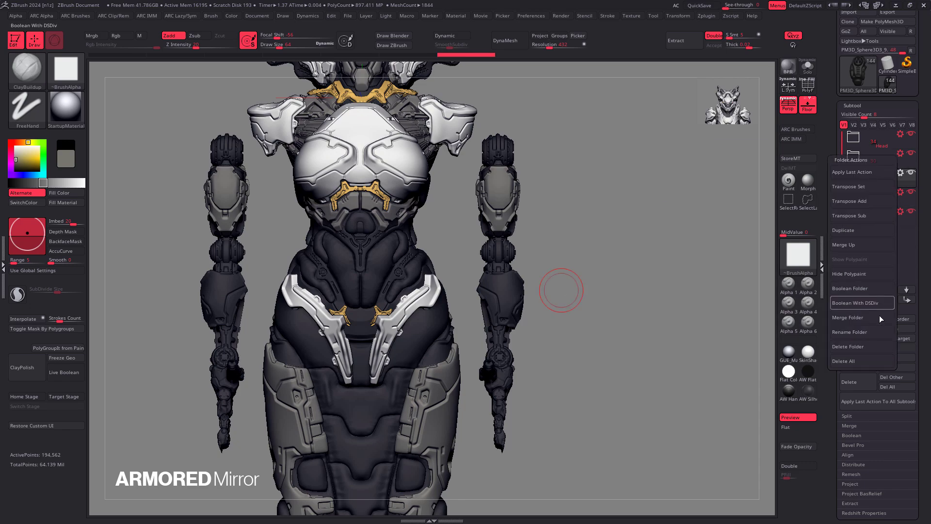
pyautogui.click(864, 361)
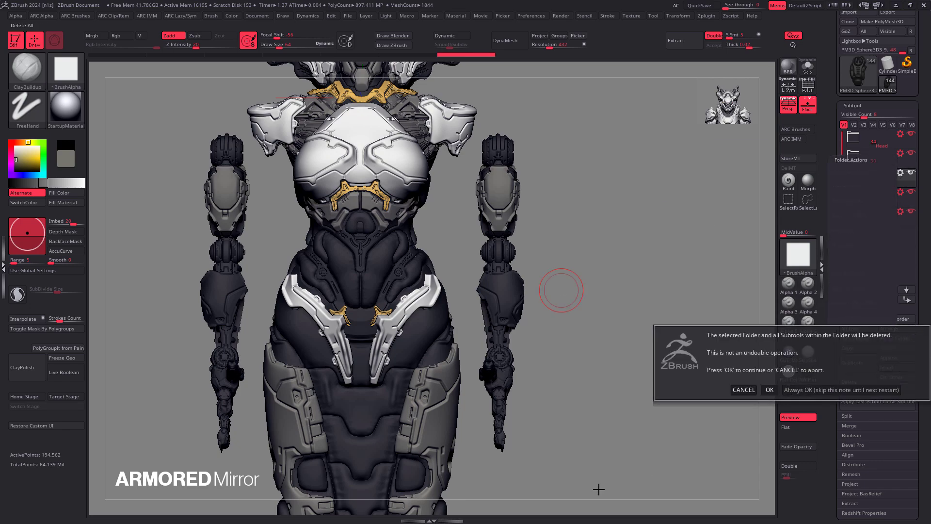
pyautogui.click(771, 391)
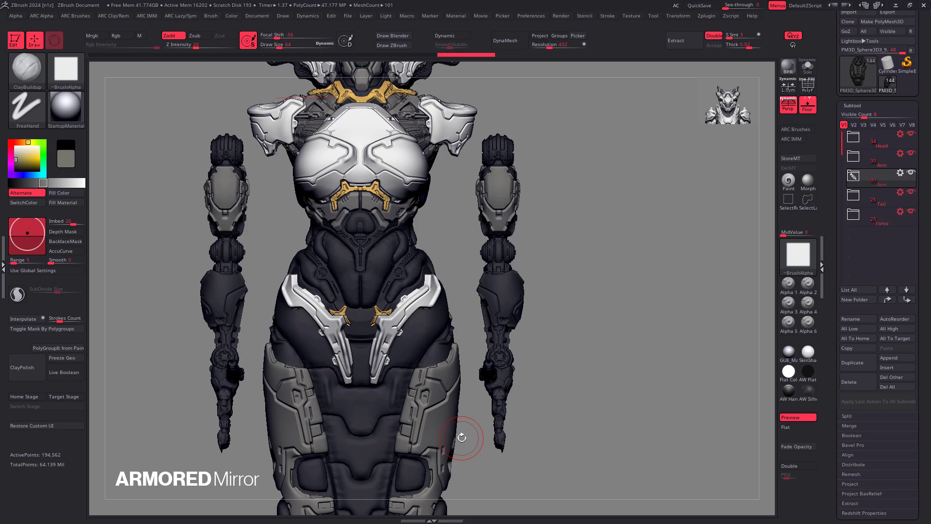
# Isolate the duplicated Arm folder with Transpose Set, place the gizmo at its shoulder joint, and move and rotate the arm up and outward.
pyautogui.click(900, 173)
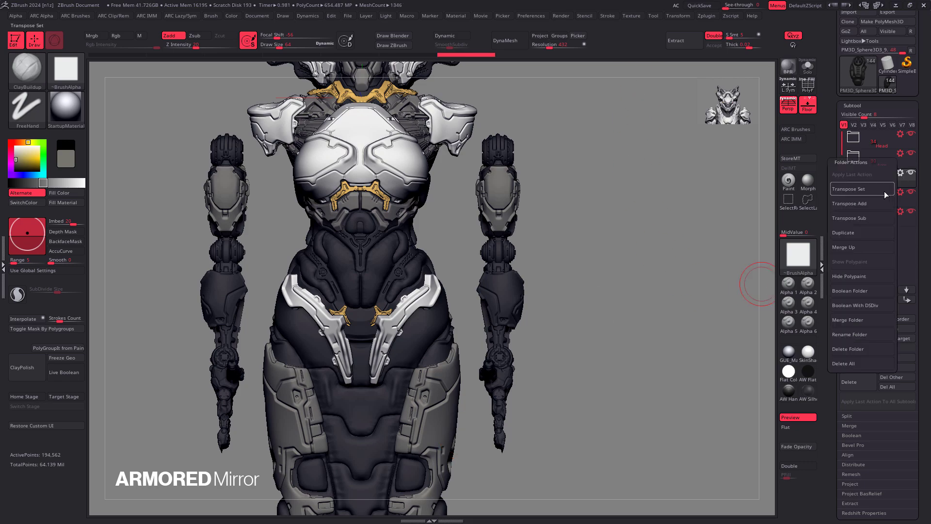
pyautogui.click(880, 191)
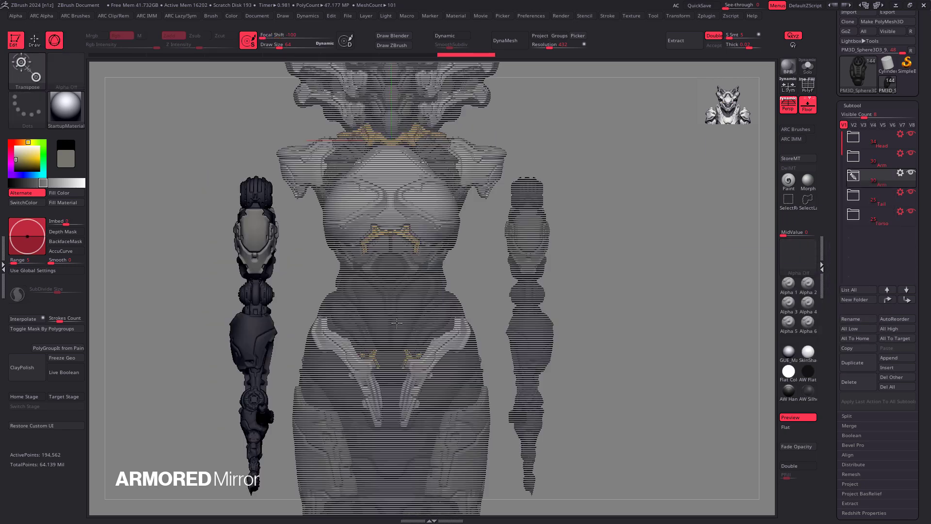
pyautogui.keyDown('alt'); pyautogui.moveTo(400, 332); pyautogui.dragTo(426, 393, button='right'); pyautogui.keyUp('alt')
pyautogui.click(286, 253)
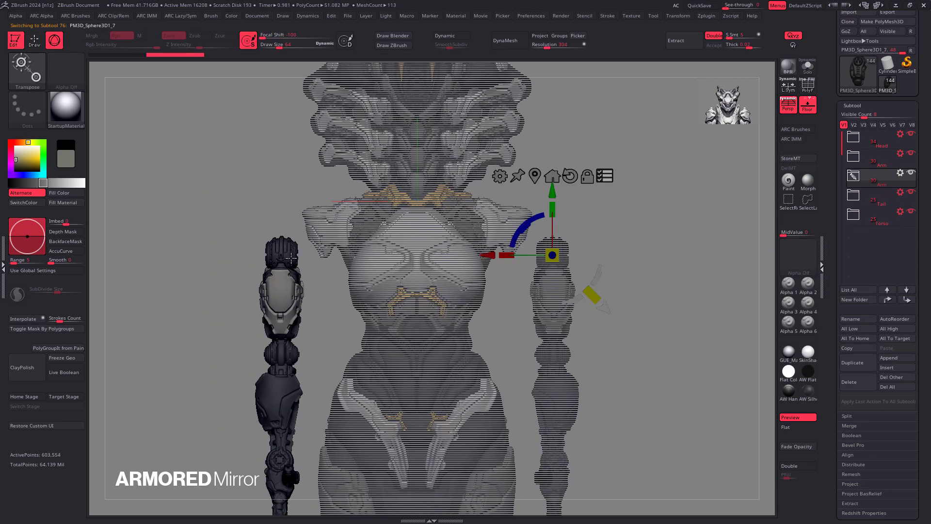
pyautogui.keyDown('alt'); pyautogui.moveTo(489, 255); pyautogui.dragTo(222, 291); pyautogui.keyUp('alt')
pyautogui.moveTo(254, 227); pyautogui.dragTo(348, 247)
pyautogui.moveTo(336, 308); pyautogui.dragTo(455, 258)
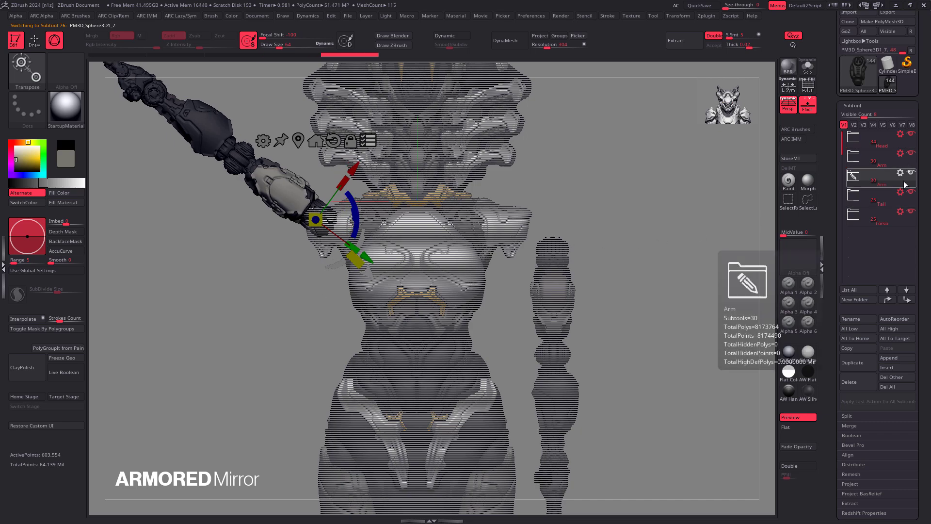
# Select the original arm's folder, centre the gizmo on its shoulder joint, rotate the arm outward and downward, and return to drawing mode.
pyautogui.click(889, 165)
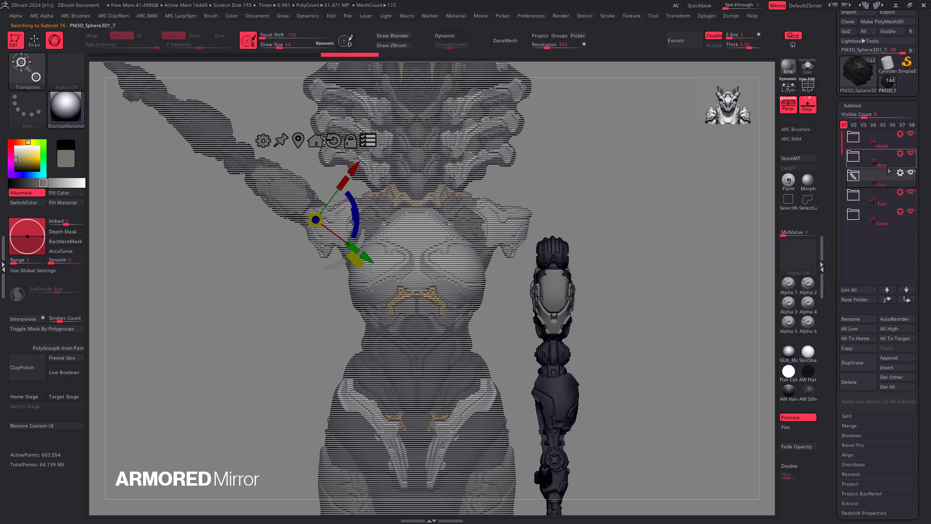
pyautogui.keyDown('alt'); pyautogui.click(557, 253); pyautogui.keyUp('alt')
pyautogui.moveTo(533, 221); pyautogui.dragTo(609, 260)
pyautogui.moveTo(606, 311); pyautogui.dragTo(564, 298)
pyautogui.press('q')
# Examine the two differently posed arms on the character's upper body from the front.
pyautogui.moveTo(613, 253)
pyautogui.keyDown('ctrl'); pyautogui.mouseDown(button='right')
pyautogui.moveTo(588, 178)
pyautogui.moveTo(598, 253)
pyautogui.moveTo(585, 242)
pyautogui.mouseUp(button='right'); pyautogui.keyUp('ctrl')
pyautogui.keyDown('alt'); pyautogui.moveTo(583, 281); pyautogui.dragTo(581, 336, button='right'); pyautogui.keyUp('alt')
pyautogui.moveTo(582, 334)
pyautogui.mouseDown()
pyautogui.moveTo(459, 351)
pyautogui.moveTo(585, 350)
pyautogui.mouseUp()
pyautogui.moveTo(585, 350); pyautogui.dragTo(575, 354, button='right')
pyautogui.keyDown('ctrl'); pyautogui.moveTo(508, 338); pyautogui.dragTo(522, 365, button='right'); pyautogui.keyUp('ctrl')
pyautogui.scroll(3, 524, 371)
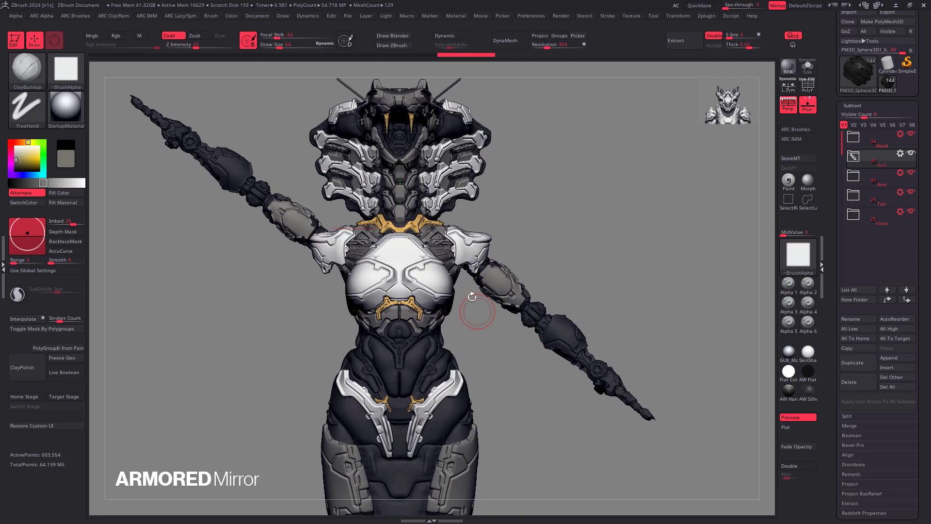
pyautogui.scroll(2, 491, 313)
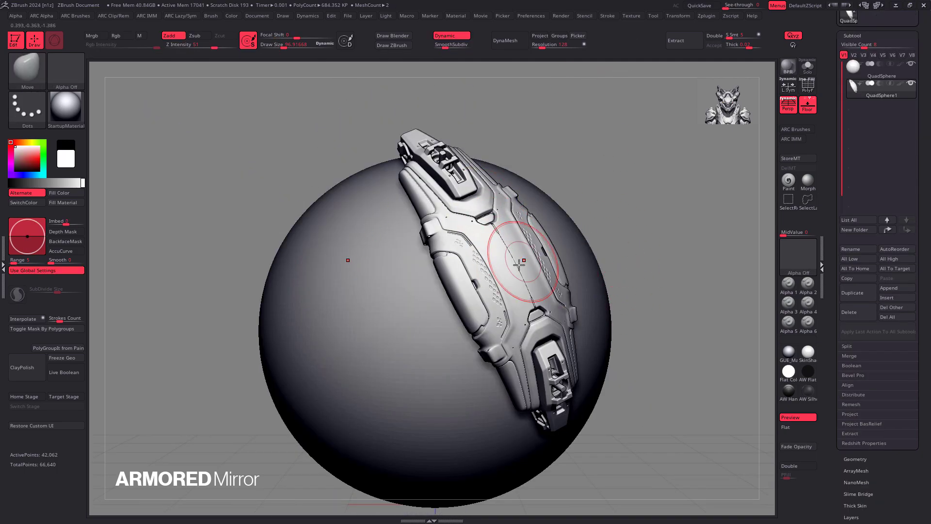
# Try Mirror And Weld across X on the QuadSphere1 armor plate, and undo it.
pyautogui.press('a')
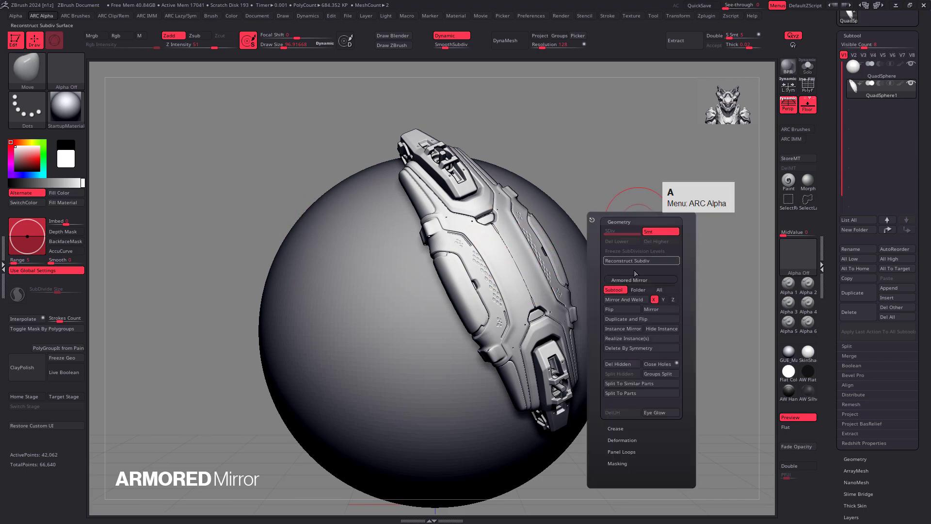
pyautogui.click(612, 300)
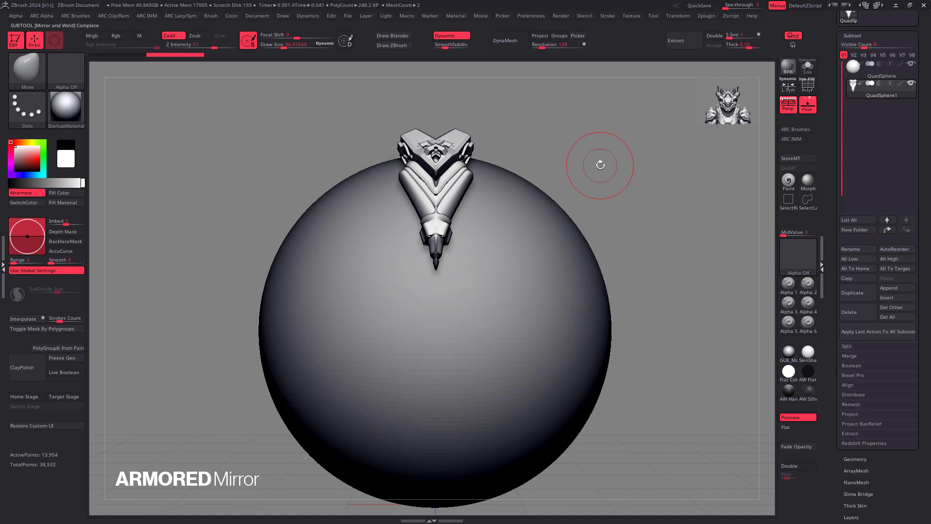
pyautogui.hotkey('ctrl', 'z')
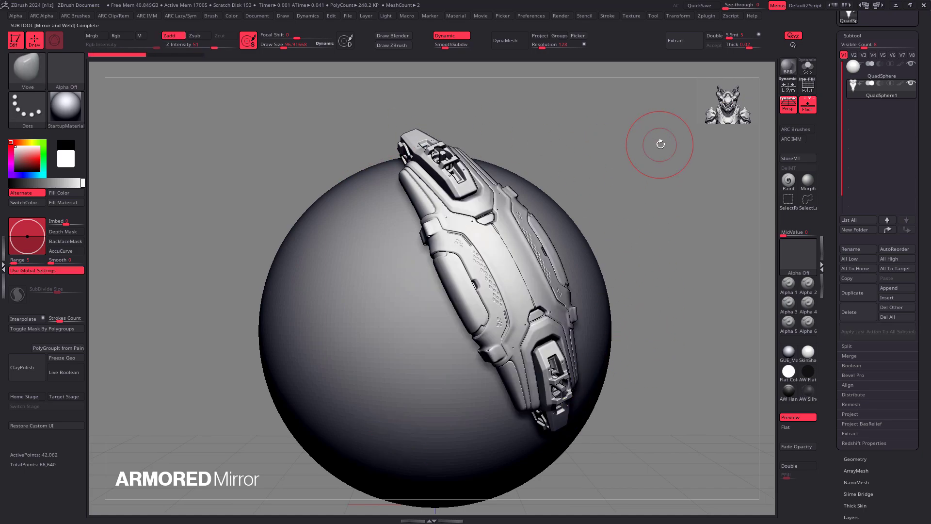
# Flip the QuadSphere1 plate across X and apply Mirror And Weld to it.
pyautogui.press('a')
pyautogui.click(645, 232)
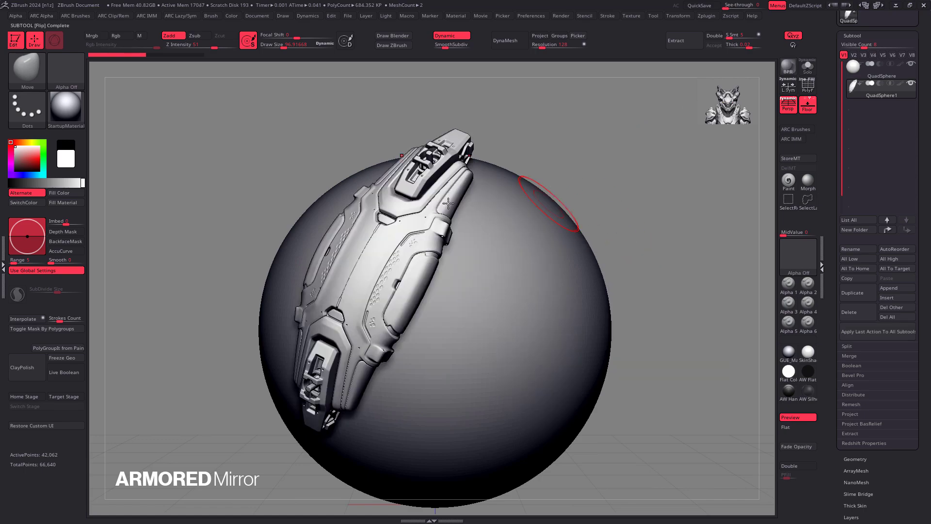
pyautogui.press('a')
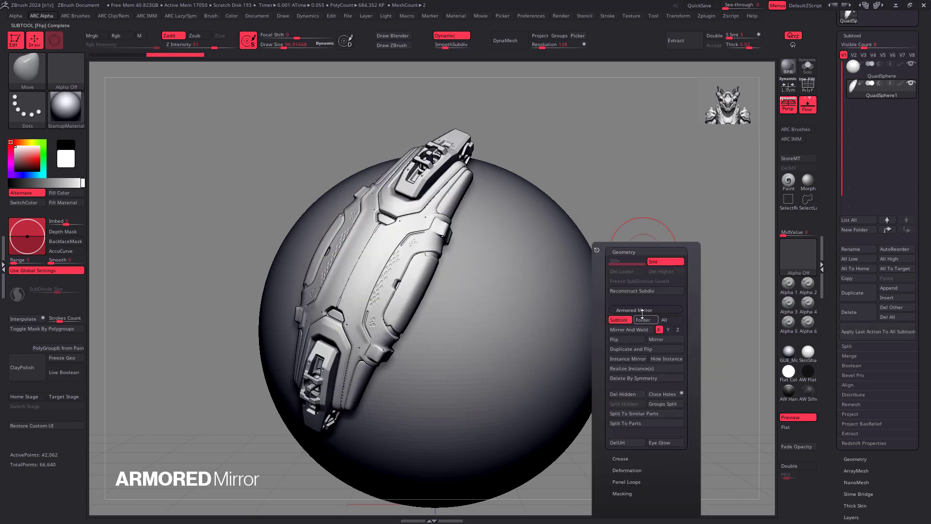
pyautogui.click(615, 331)
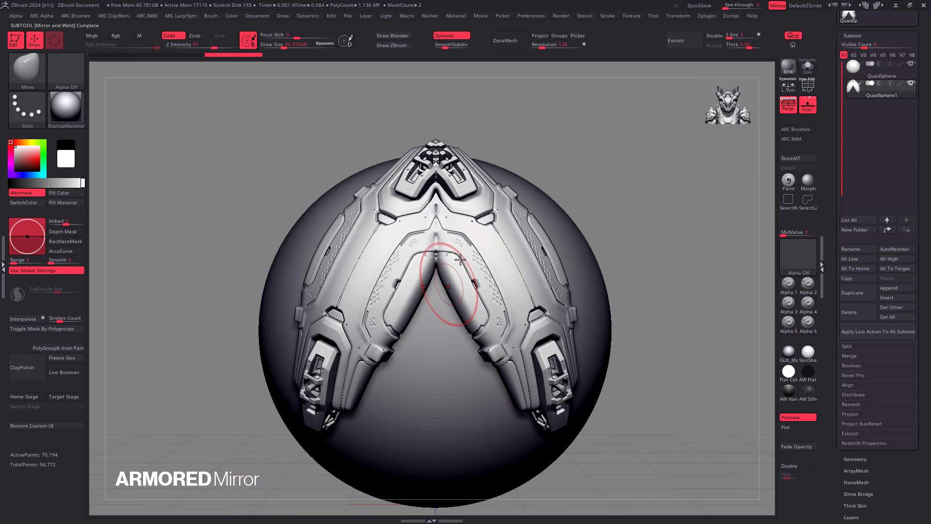
# Examine the welded centre seam in wireframe with Dynamic subdivision off, and restore the single flipped plate.
pyautogui.hotkey('shift', 'f')
pyautogui.moveTo(440, 275)
pyautogui.keyDown('ctrl'); pyautogui.mouseDown(button='right')
pyautogui.moveTo(457, 241)
pyautogui.moveTo(416, 316)
pyautogui.moveTo(419, 281)
pyautogui.moveTo(410, 279)
pyautogui.moveTo(531, 430)
pyautogui.moveTo(478, 257)
pyautogui.mouseUp(button='right'); pyautogui.keyUp('ctrl')
pyautogui.hotkey('shift', 'd')
pyautogui.press('ctrl')
pyautogui.keyDown('ctrl'); pyautogui.scroll(-5, 414, 320); pyautogui.keyUp('ctrl')
pyautogui.keyDown('alt'); pyautogui.moveTo(454, 345); pyautogui.dragTo(477, 346, button='right'); pyautogui.keyUp('alt')
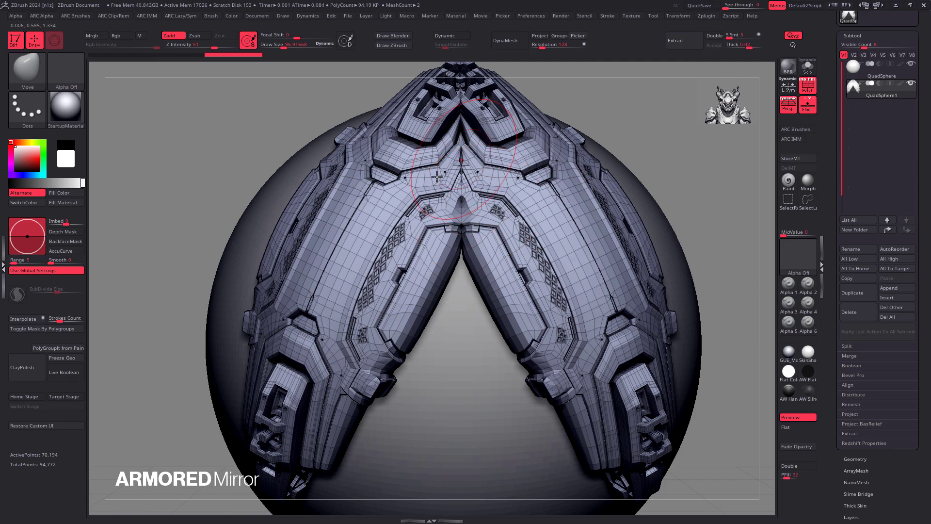
pyautogui.keyDown('alt'); pyautogui.moveTo(534, 223); pyautogui.dragTo(537, 249, button='right'); pyautogui.keyUp('alt')
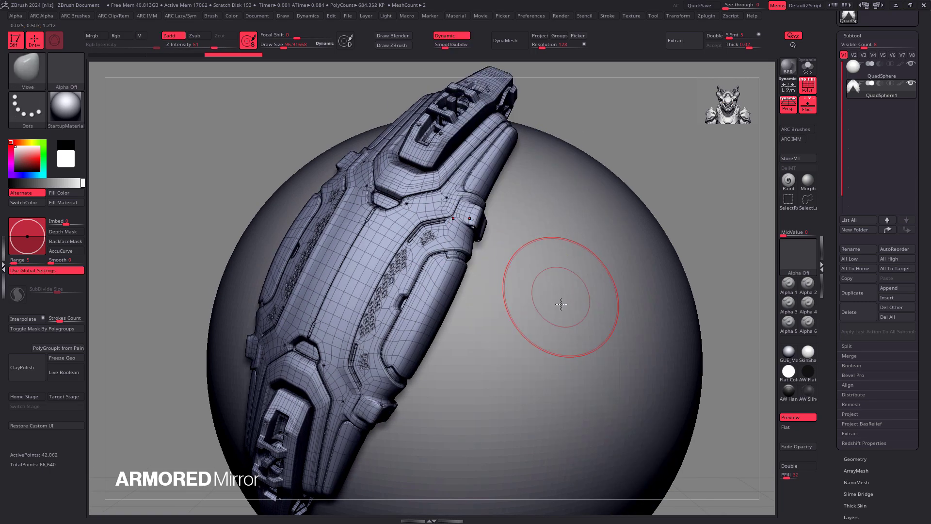
pyautogui.moveTo(561, 301); pyautogui.dragTo(565, 270, button='right')
# Try Armored Mirror's Mirror across X on the flipped plate, and check the overlapping halves with and without the wireframe.
pyautogui.press('a')
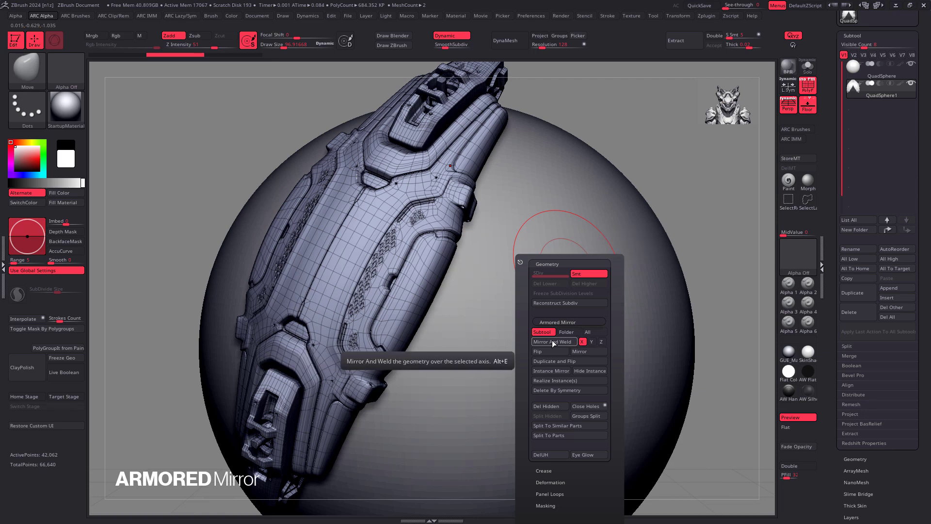
pyautogui.click(592, 351)
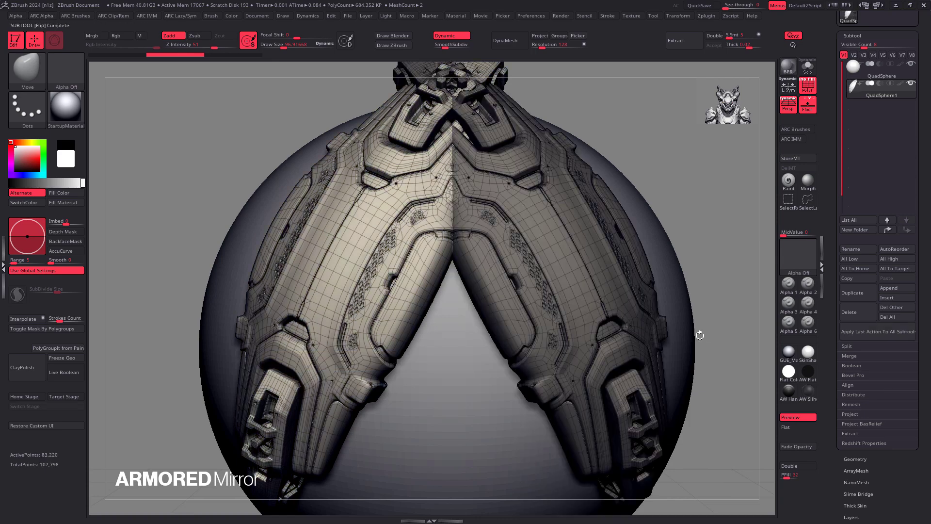
pyautogui.moveTo(857, 86)
pyautogui.hotkey('shift', 'f')
pyautogui.hotkey('shift', 'f')
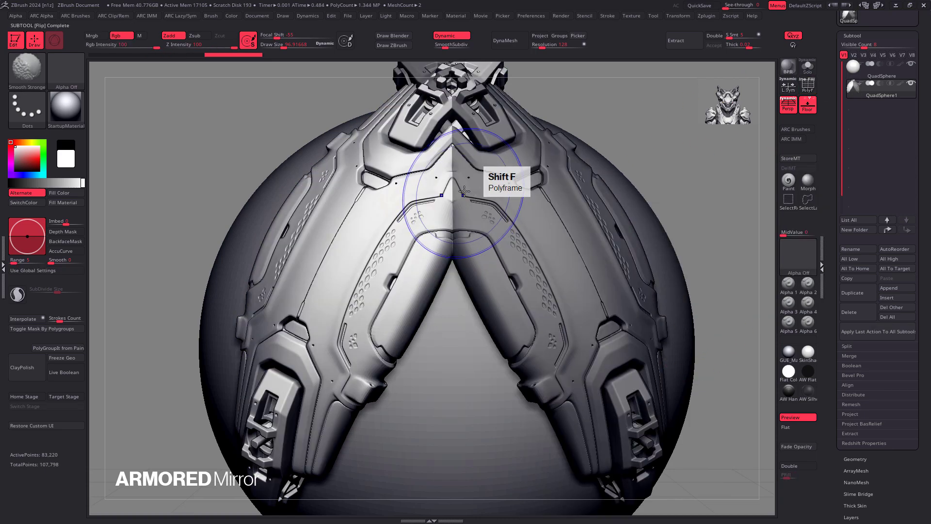
# Try transforming the mirrored plate with the gizmo, undo the changes, and return to drawing mode with the whole plate framed.
pyautogui.press('ctrl')
pyautogui.keyDown('ctrl'); pyautogui.moveTo(451, 288); pyautogui.dragTo(484, 301, button='right'); pyautogui.keyUp('ctrl')
pyautogui.press('w')
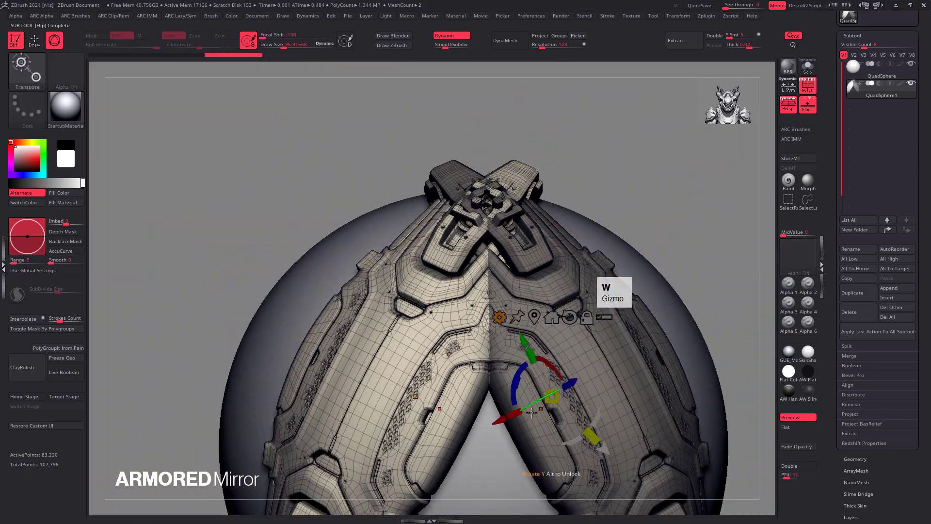
pyautogui.keyDown('alt'); pyautogui.moveTo(652, 472); pyautogui.dragTo(544, 305, button='right'); pyautogui.keyUp('alt')
pyautogui.moveTo(495, 279)
pyautogui.mouseDown()
pyautogui.moveTo(601, 294)
pyautogui.moveTo(438, 294)
pyautogui.moveTo(558, 280)
pyautogui.moveTo(504, 301)
pyautogui.mouseUp()
pyautogui.hotkey('ctrl', 'z')
pyautogui.hotkey('shift', 'x')
pyautogui.click(562, 266)
pyautogui.press('f')
pyautogui.hotkey('ctrl', 'z')
pyautogui.moveTo(703, 152); pyautogui.dragTo(611, 215)
pyautogui.press('q')
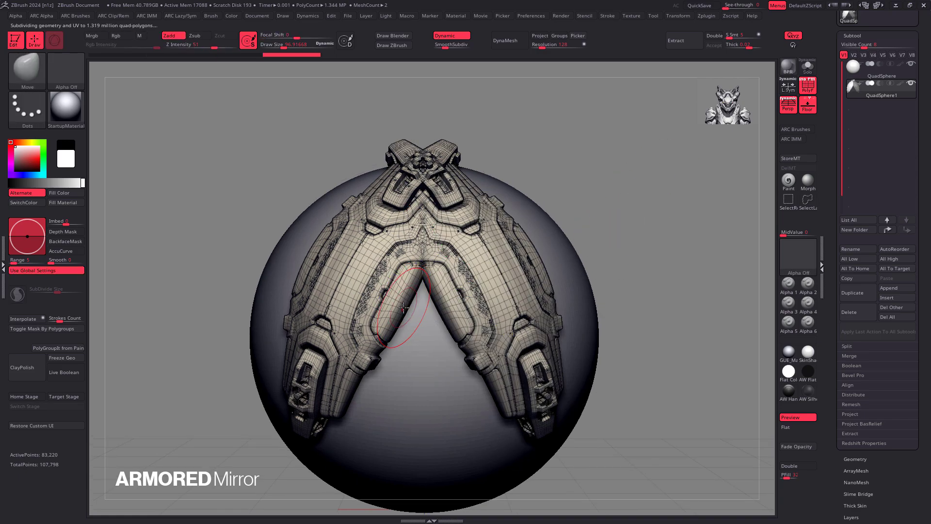
# Hide the wireframe, try pulling symmetrical spikes from the plate's sides with the Move brush, and undo back to the single flipped plate.
pyautogui.hotkey('shift', 'f')
pyautogui.hotkey('shift', 'x')
pyautogui.click(383, 322)
pyautogui.moveTo(325, 290); pyautogui.dragTo(258, 309)
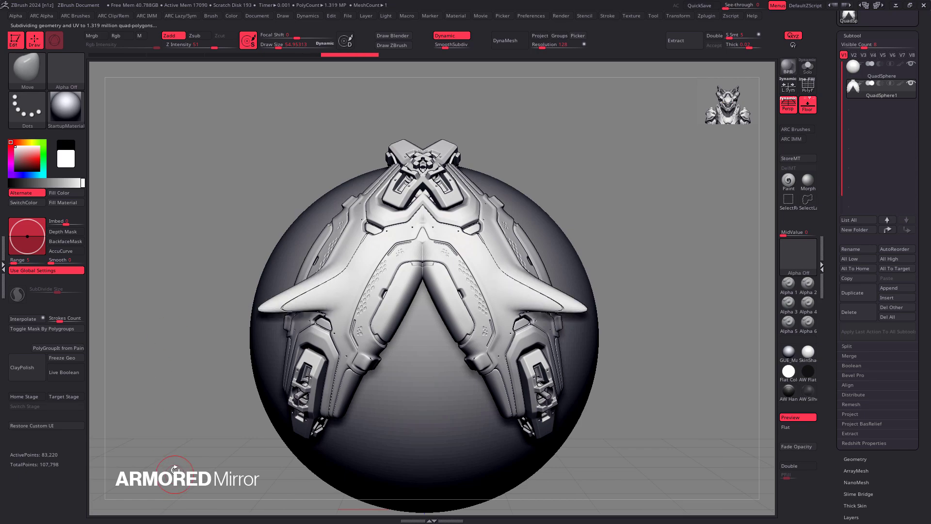
pyautogui.hotkey('ctrl', 'z')
pyautogui.hotkey('ctrl', 'z')
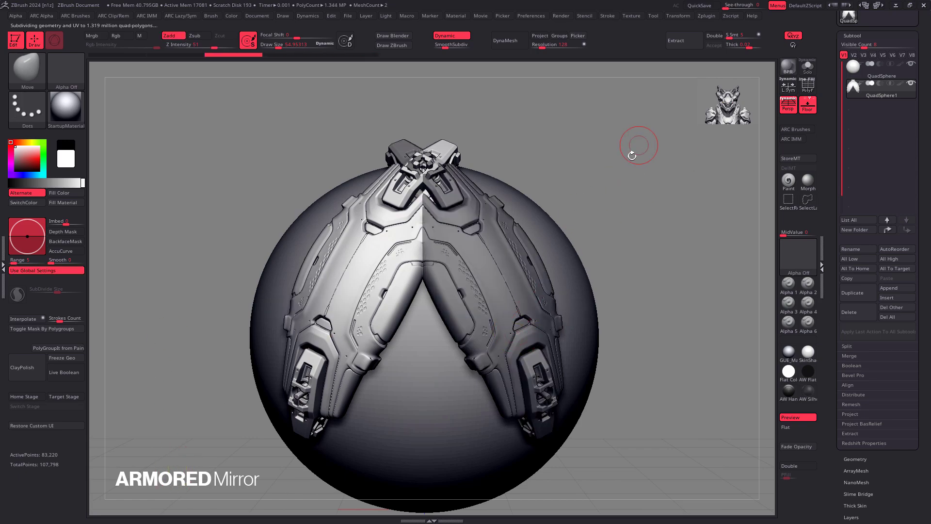
pyautogui.hotkey('ctrl', 'z')
# Duplicate and Flip the single plate across X, and undo a DamStandard test stroke made with a draw size of about 125.
pyautogui.press('a')
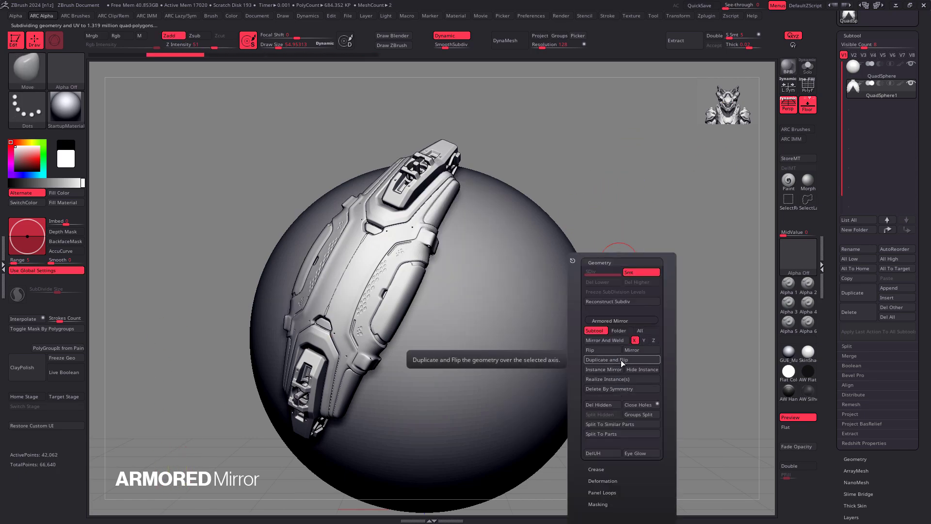
pyautogui.click(622, 360)
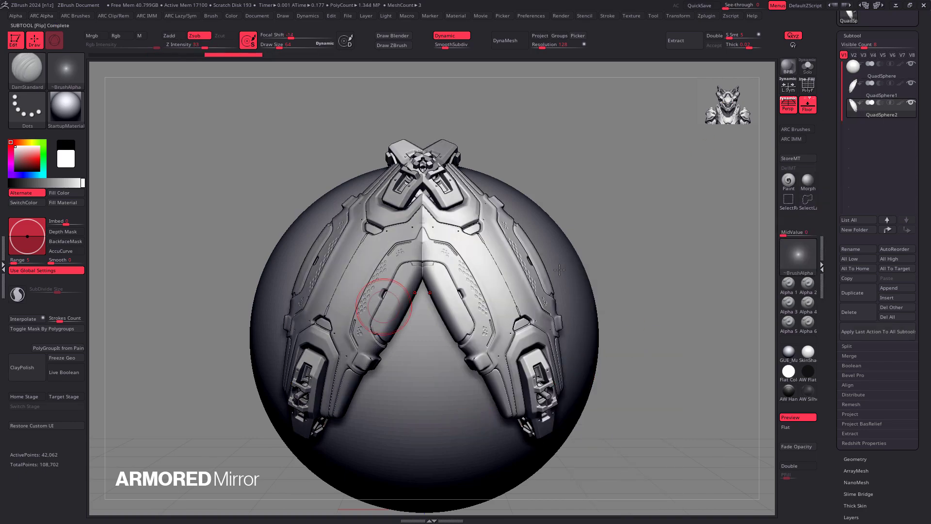
pyautogui.press('s')
pyautogui.moveTo(511, 277)
pyautogui.mouseDown()
pyautogui.moveTo(527, 259)
pyautogui.moveTo(501, 283)
pyautogui.mouseUp()
pyautogui.hotkey('ctrl', 'z')
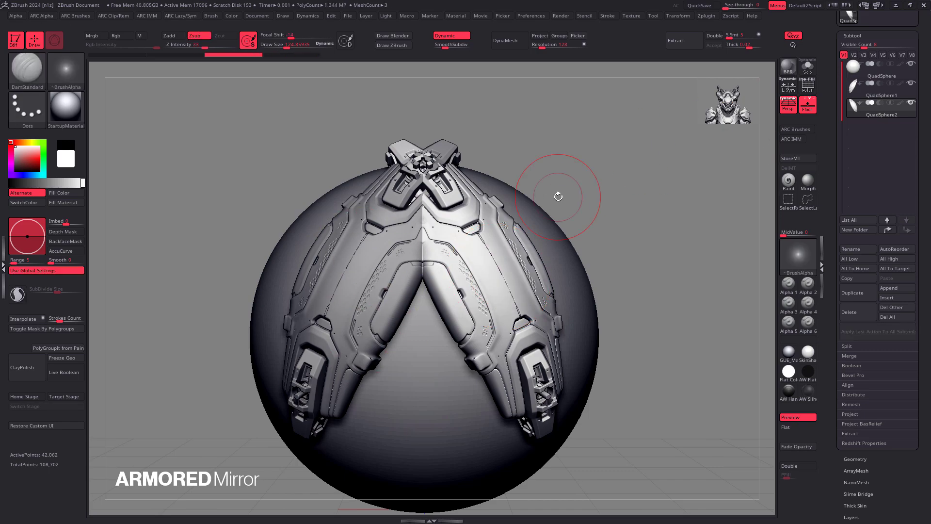
# Turn off Armored Mirror's Reset Mode and set its scope to Folder.
pyautogui.click(709, 15)
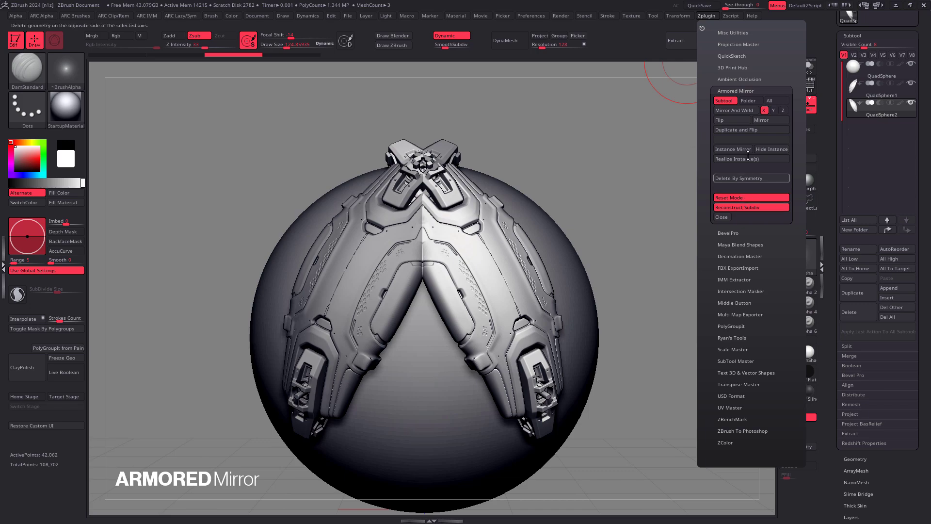
pyautogui.click(753, 101)
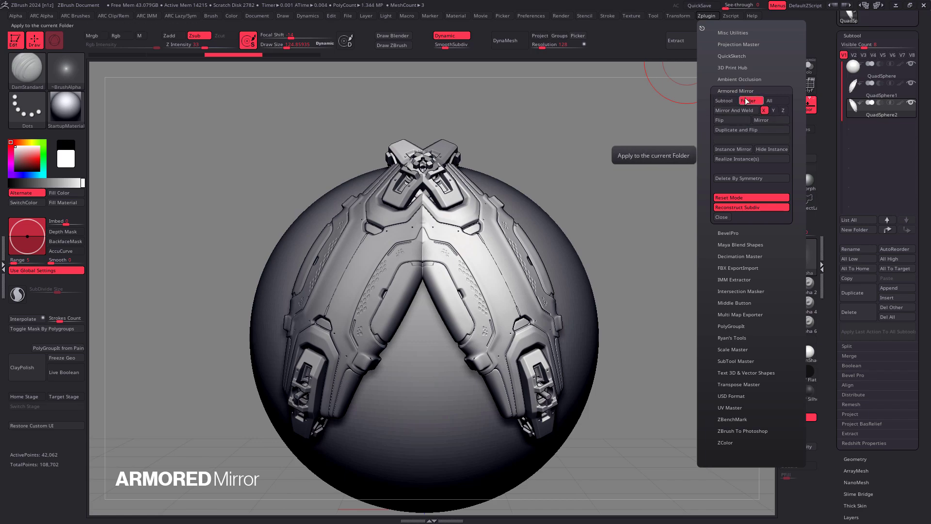
pyautogui.click(729, 101)
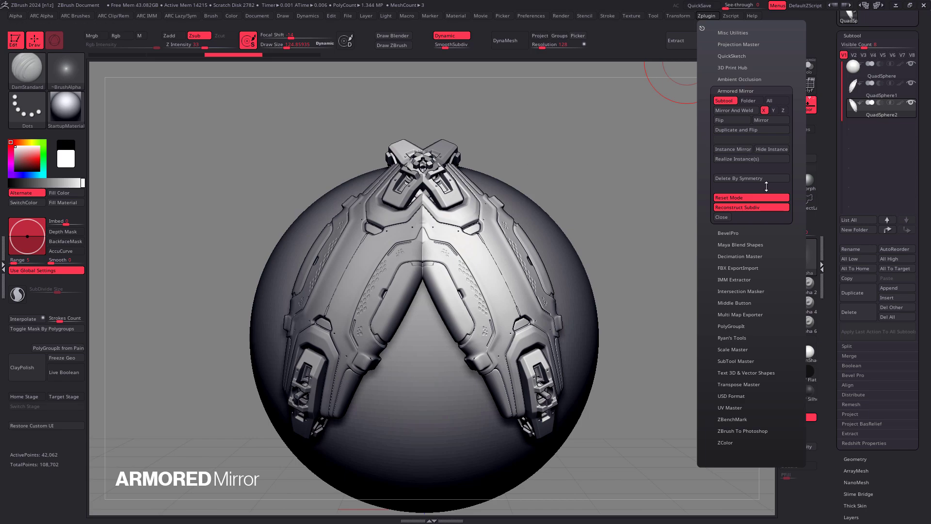
pyautogui.click(752, 101)
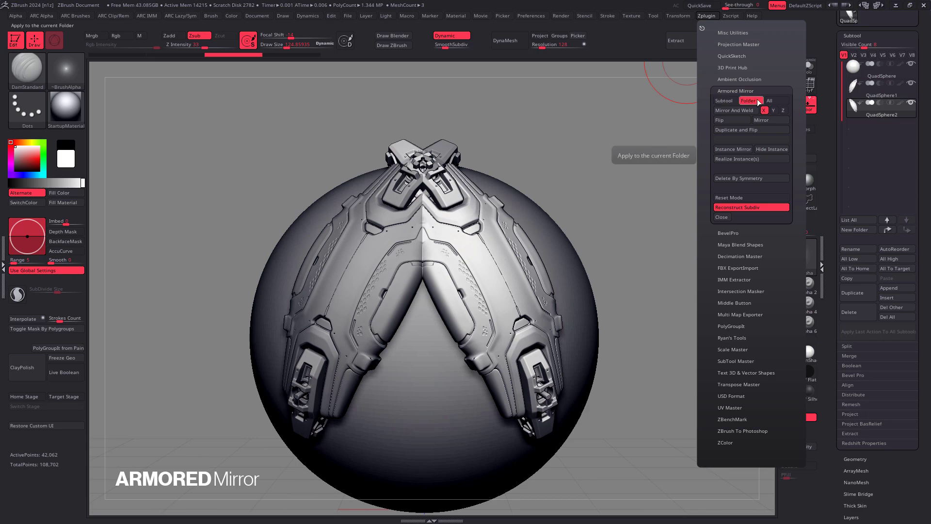
# Make sure Armored Mirror's Reconstruct Subdiv option is on, and isolate the character's upper-arm armor piece.
pyautogui.click(757, 205)
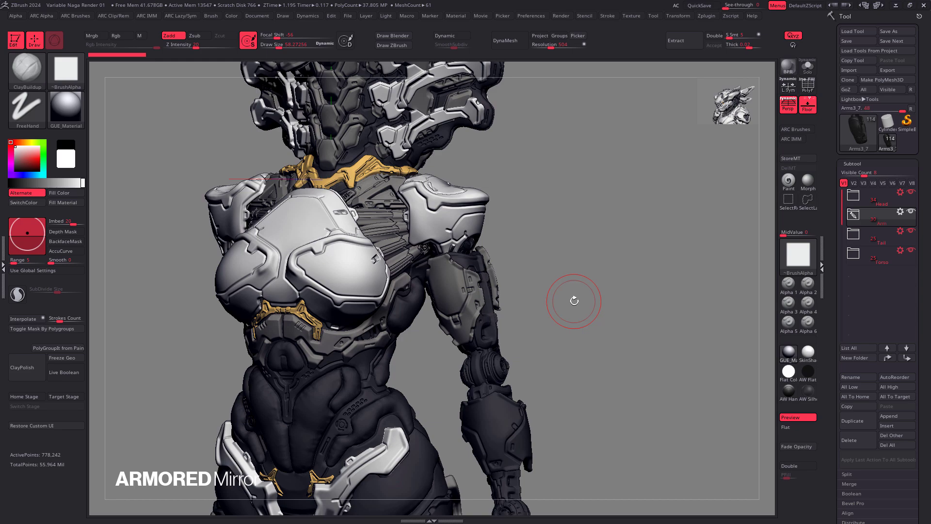
pyautogui.moveTo(575, 303); pyautogui.dragTo(504, 319)
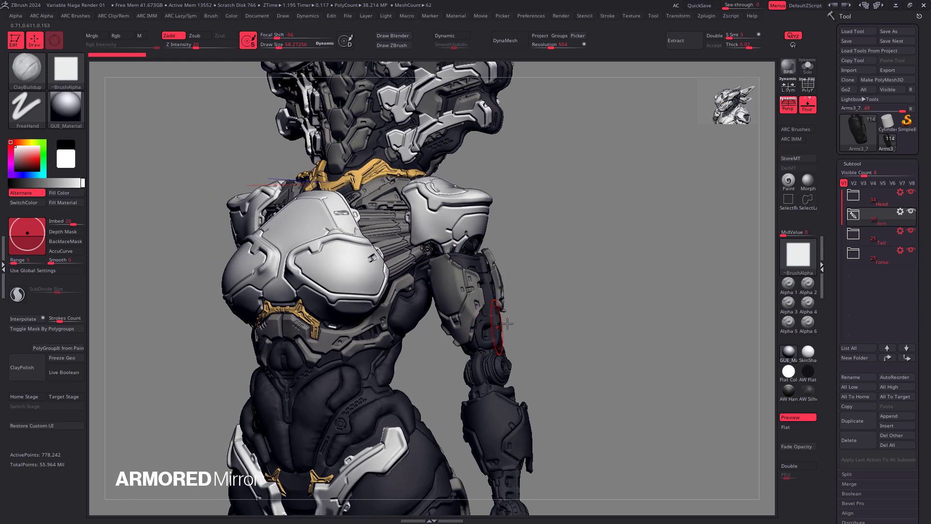
pyautogui.press('Tab')
# Mirror and Weld the upper-arm armor across X, and delete the mirrored pair's lower subdivision levels.
pyautogui.press('a')
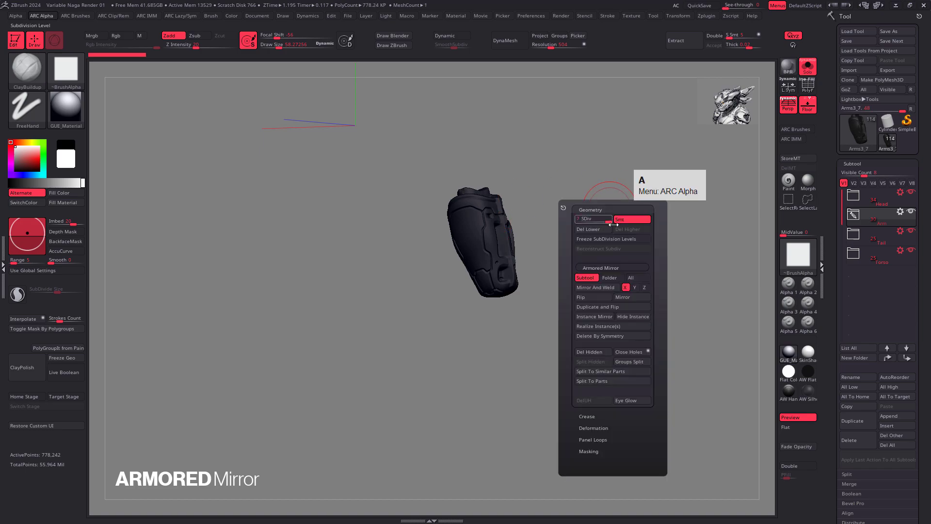
pyautogui.click(600, 287)
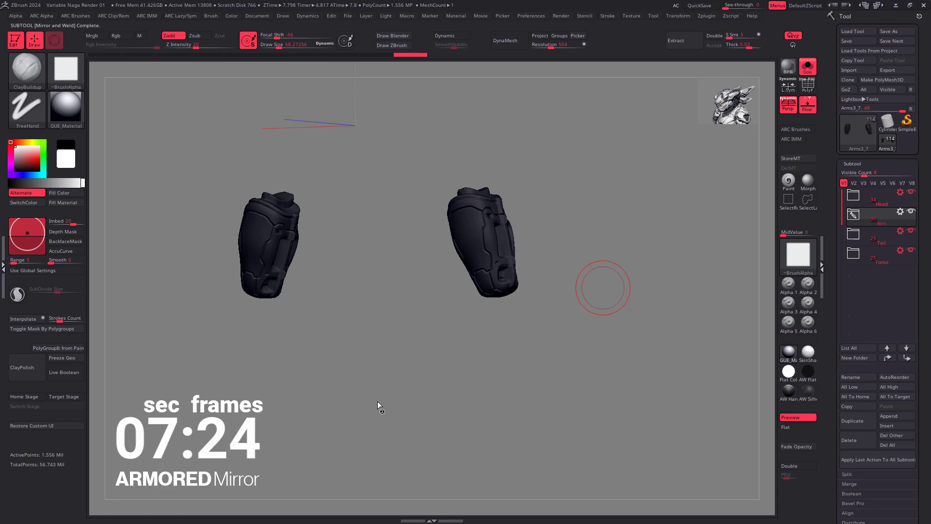
pyautogui.press('a')
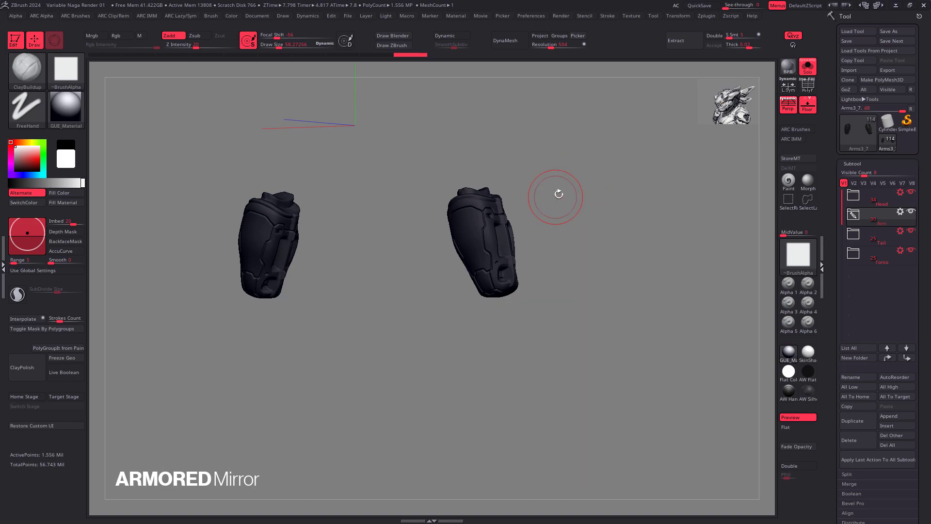
pyautogui.press('a')
pyautogui.hotkey('alt', 'w')
pyautogui.keyDown('ctrl'); pyautogui.moveTo(548, 251); pyautogui.dragTo(557, 297, button='right'); pyautogui.keyUp('ctrl')
pyautogui.press('a')
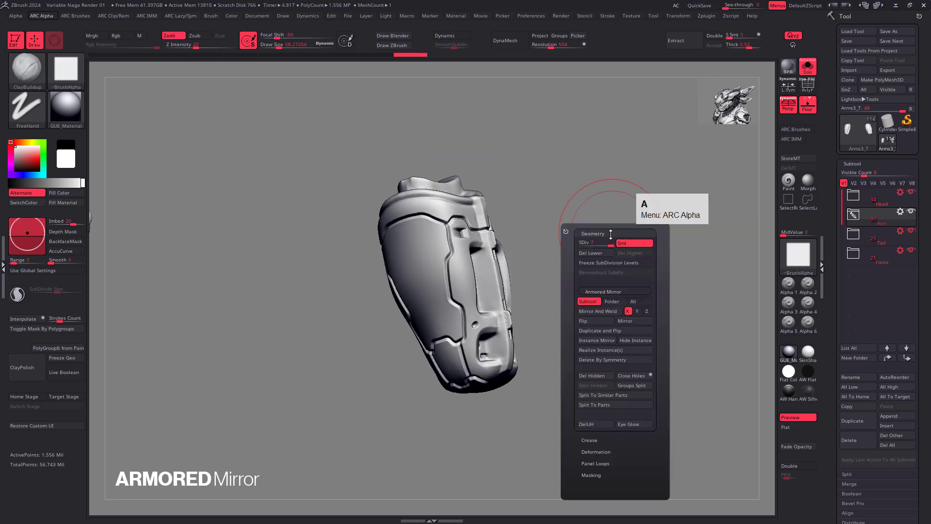
pyautogui.click(609, 273)
# Reconstruct six lower subdivision levels of the mirrored arm armor one at a time, down to its coarsest base mesh.
pyautogui.press('a')
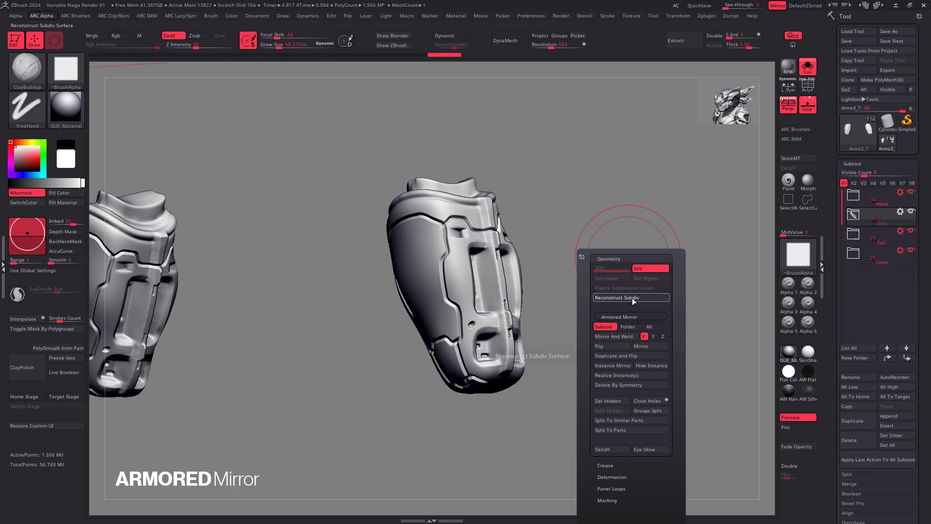
pyautogui.click(632, 297)
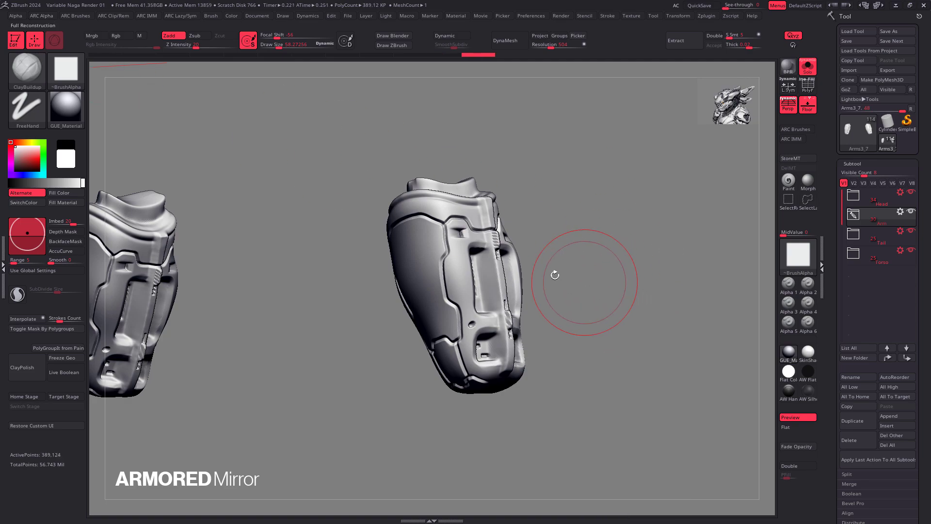
pyautogui.press('a')
pyautogui.click(624, 302)
pyautogui.press('a')
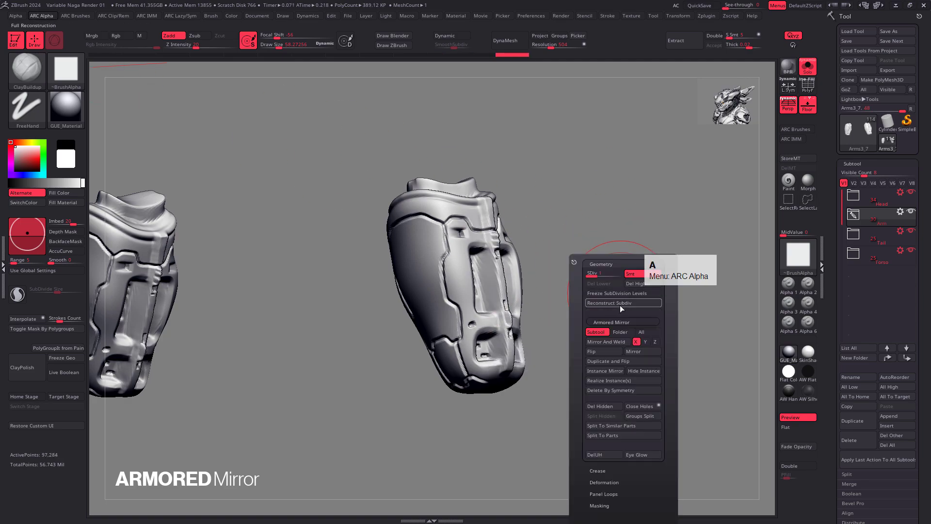
pyautogui.click(620, 304)
pyautogui.press('a')
pyautogui.click(613, 304)
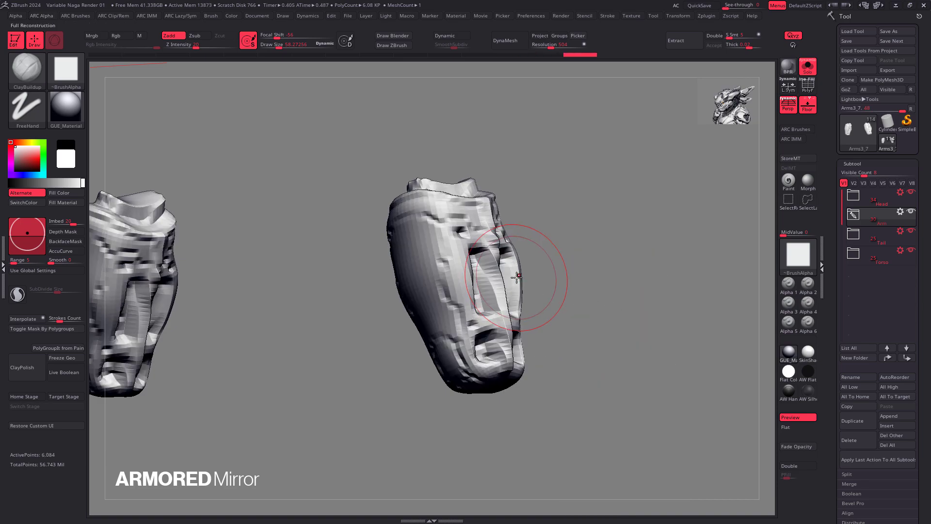
pyautogui.press('a')
pyautogui.click(613, 302)
pyautogui.press('a')
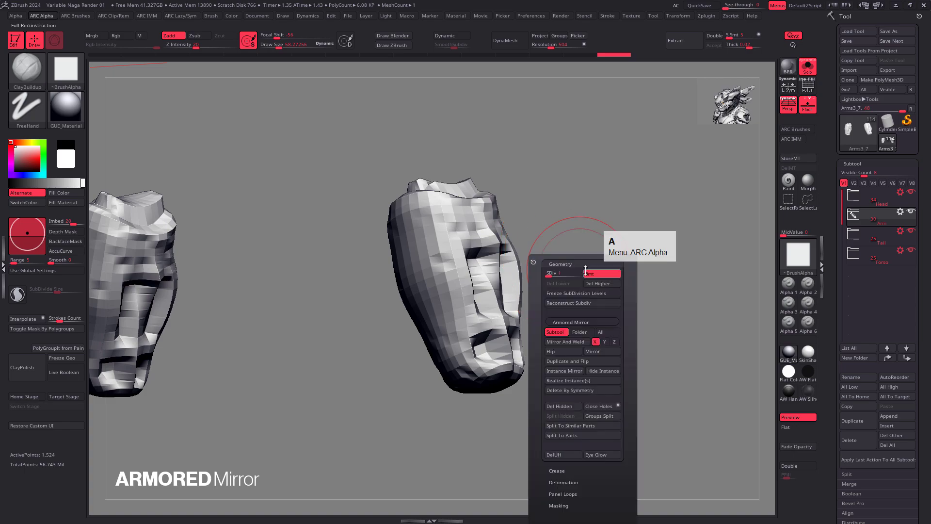
pyautogui.click(581, 303)
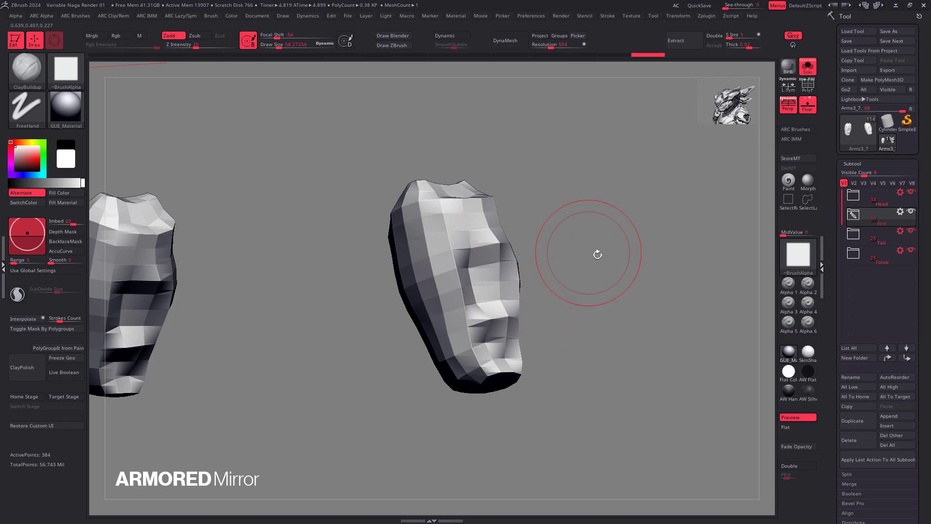
# Step the undo history back to the single arm armor piece before the Mirror and Weld.
pyautogui.keyDown('alt'); pyautogui.moveTo(555, 288); pyautogui.dragTo(484, 257); pyautogui.keyUp('alt')
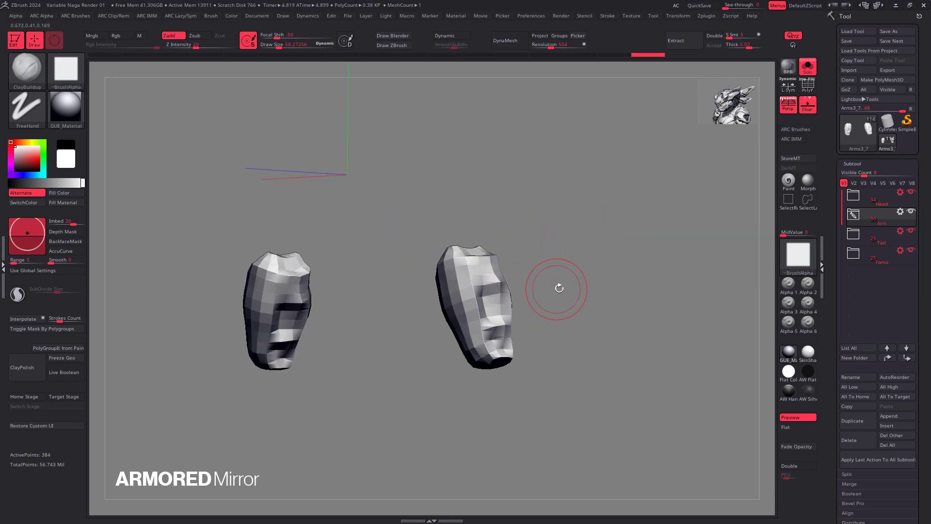
pyautogui.press('a')
pyautogui.moveTo(540, 258); pyautogui.dragTo(564, 257)
pyautogui.click(707, 16)
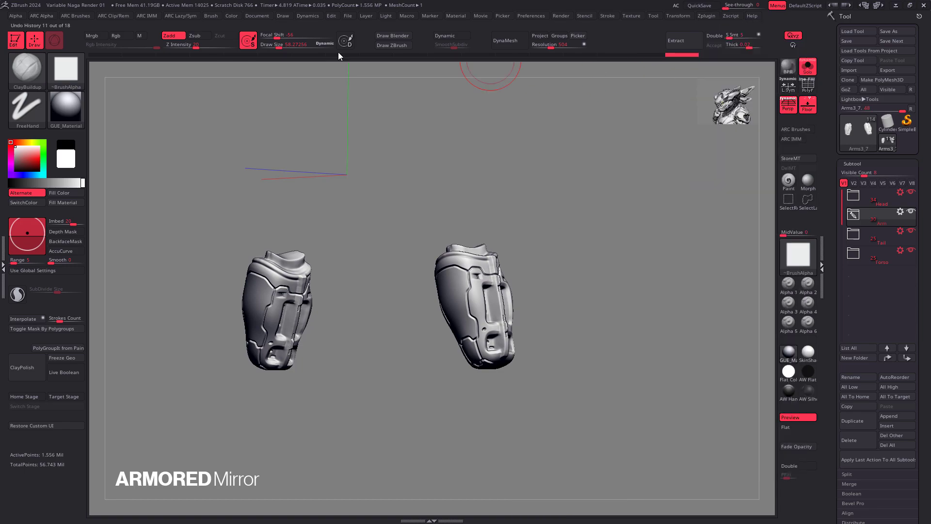
pyautogui.click(107, 55)
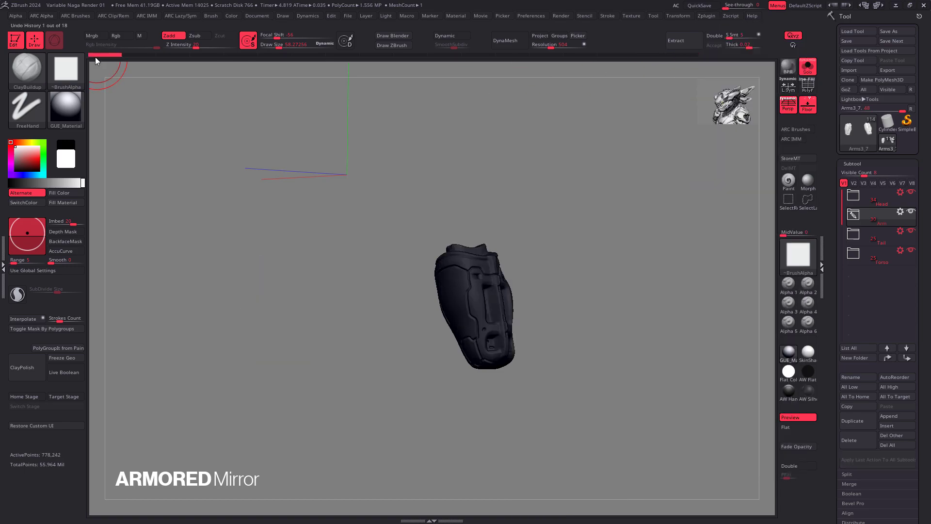
# Set Armored Mirror's Reconstruct Limit to 3 and Mirror and Weld the arm armor across X.
pyautogui.click(706, 16)
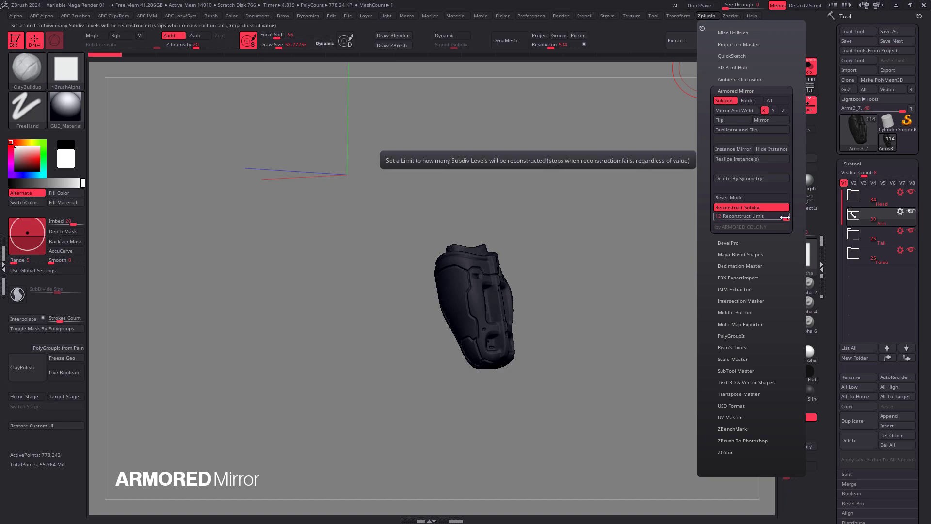
pyautogui.moveTo(784, 217); pyautogui.dragTo(760, 218)
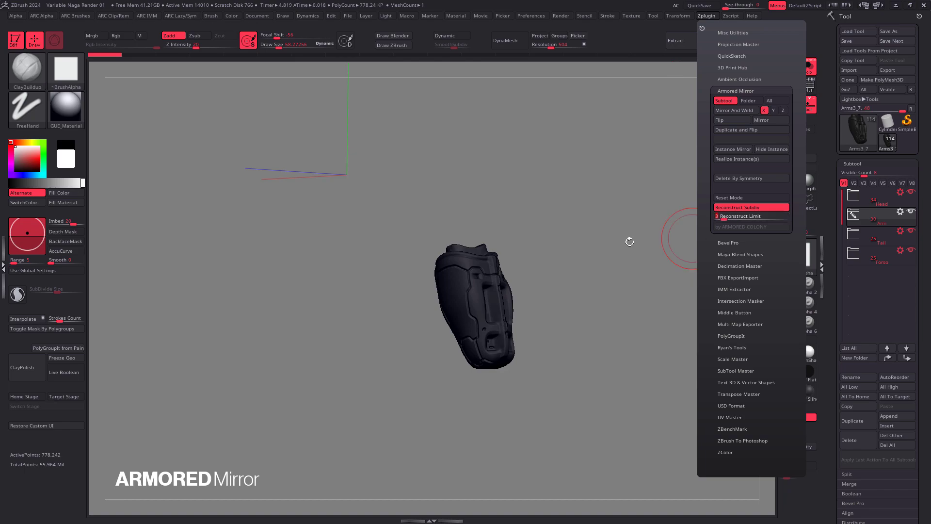
pyautogui.moveTo(588, 235); pyautogui.dragTo(623, 203)
pyautogui.moveTo(584, 262); pyautogui.dragTo(638, 258)
pyautogui.press('a')
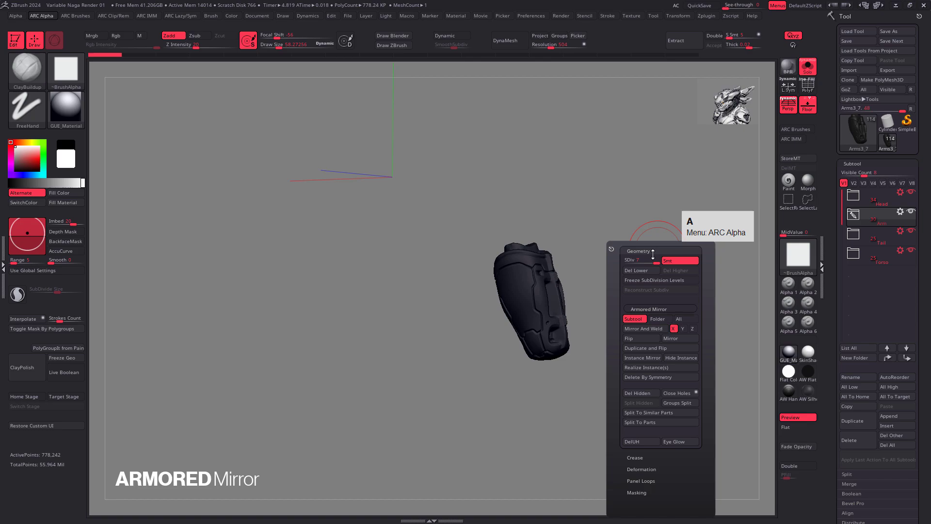
pyautogui.click(641, 330)
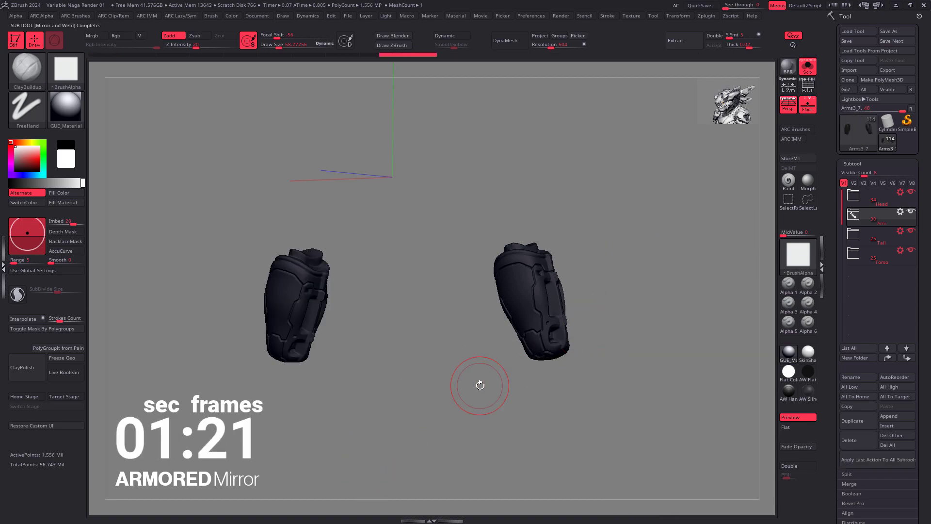
# Lower the mirrored arm armor to its lowest subdivision level and manually reconstruct two further levels.
pyautogui.press('a')
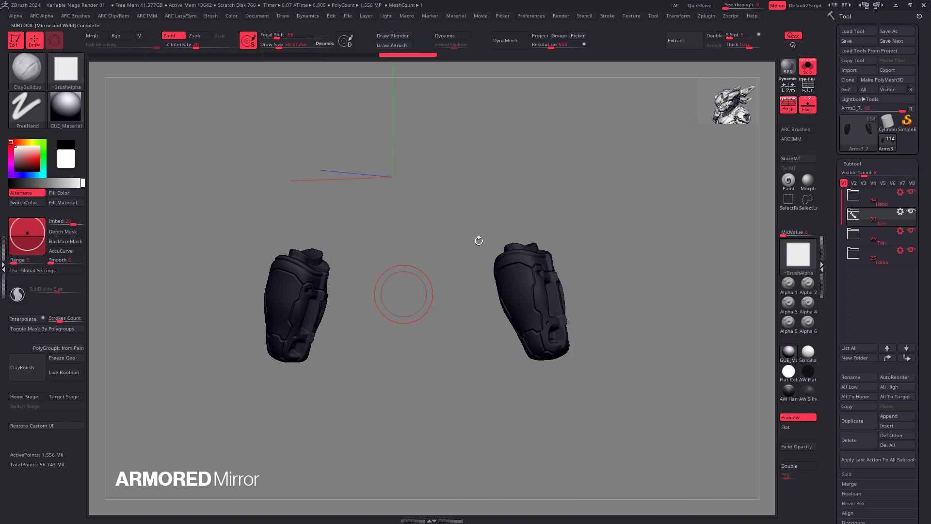
pyautogui.press('a')
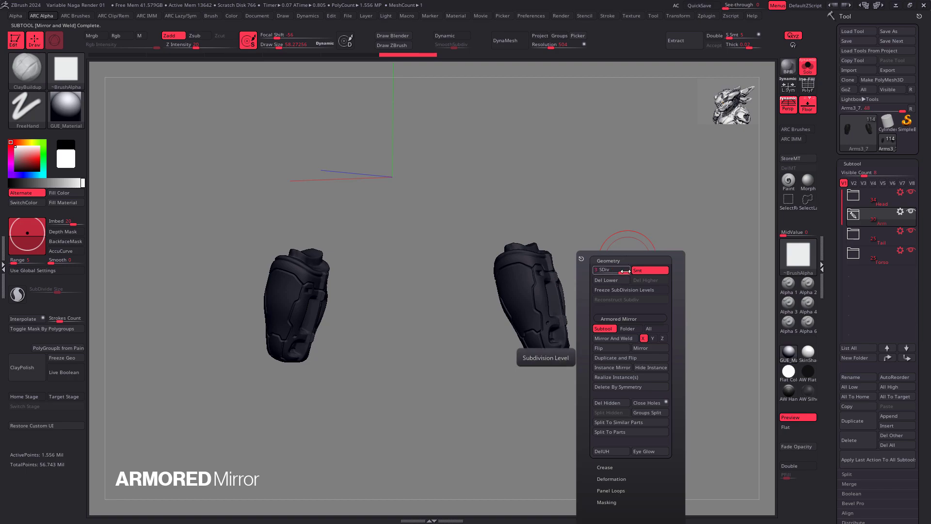
pyautogui.moveTo(609, 270); pyautogui.dragTo(597, 271)
pyautogui.click(630, 301)
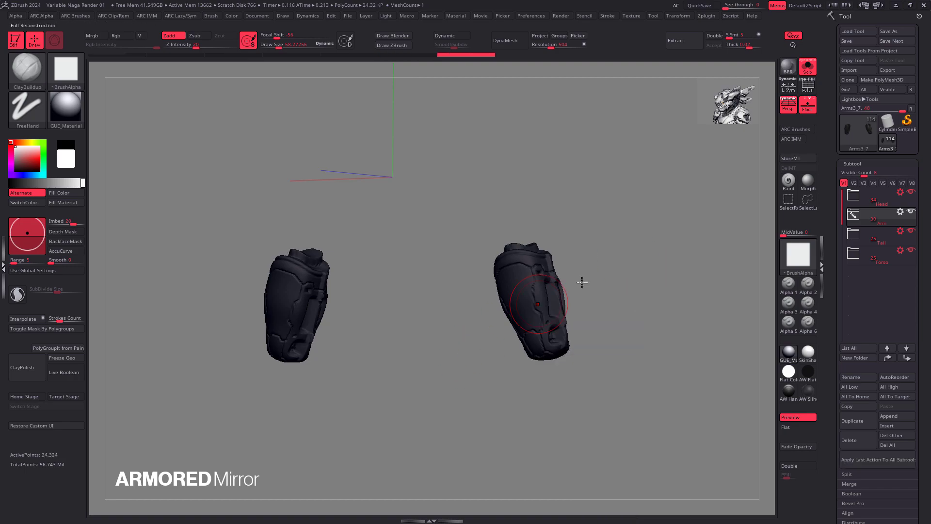
pyautogui.press('a')
pyautogui.click(621, 303)
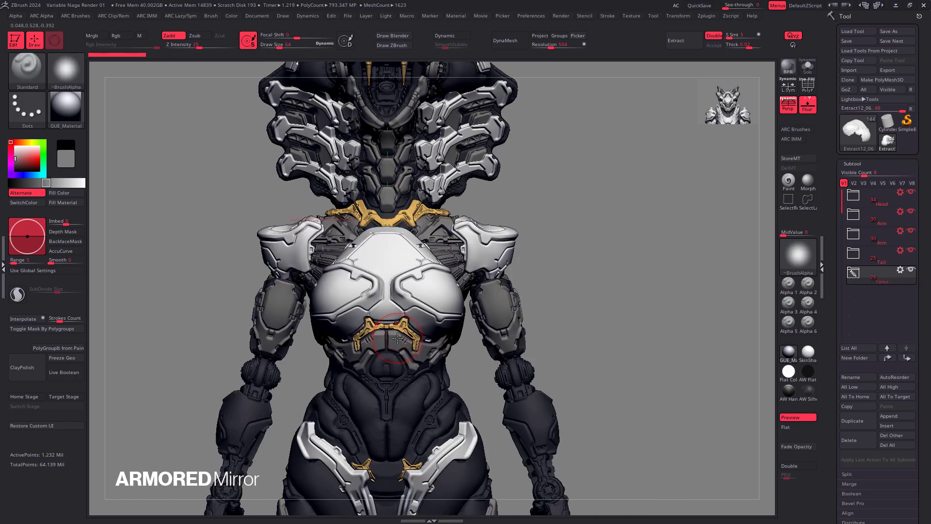
# Switch from the full character to the QuadSphere tool, set the color to white, and frame the whole sphere.
pyautogui.click(711, 17)
pyautogui.moveTo(645, 265); pyautogui.dragTo(610, 262)
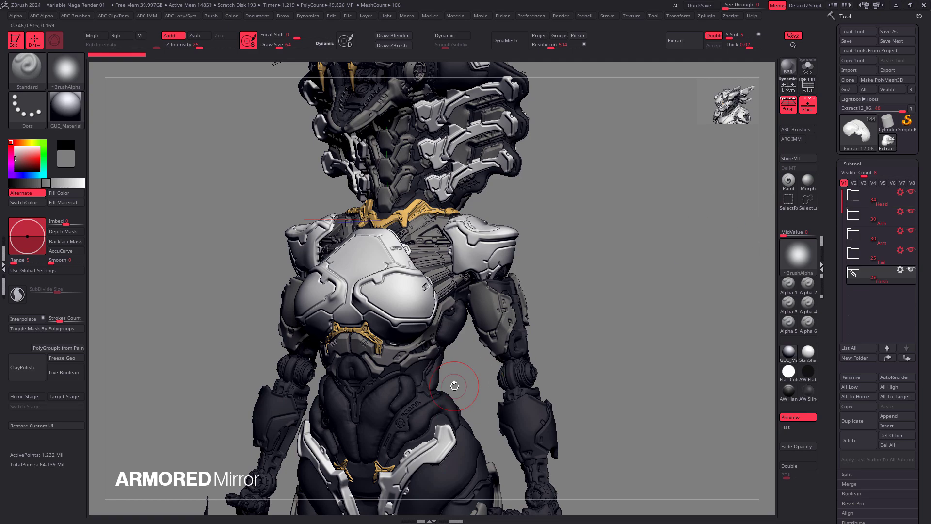
pyautogui.hotkey('shift', 'q')
pyautogui.keyDown('alt'); pyautogui.moveTo(585, 234); pyautogui.dragTo(591, 310); pyautogui.keyUp('alt')
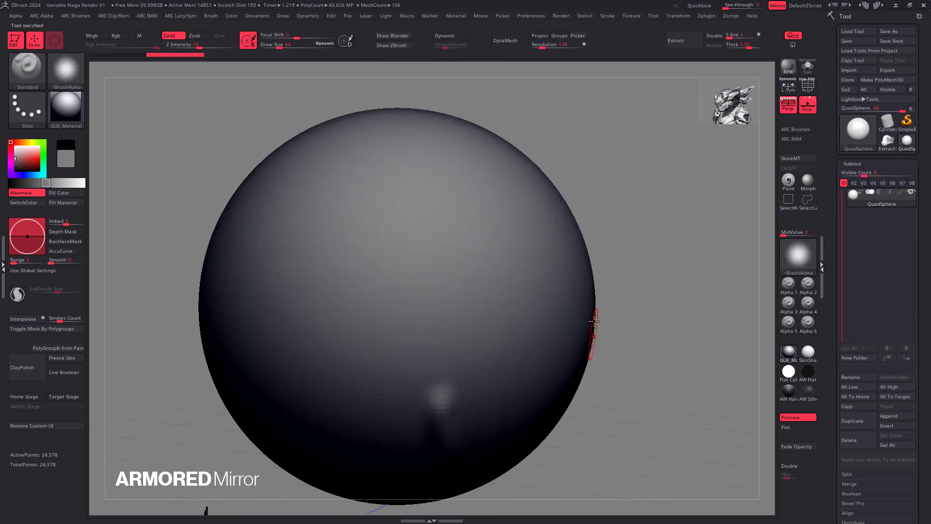
pyautogui.moveTo(591, 310)
pyautogui.keyDown('ctrl'); pyautogui.mouseDown(button='right')
pyautogui.moveTo(557, 155)
pyautogui.moveTo(592, 295)
pyautogui.moveTo(558, 288)
pyautogui.mouseUp(button='right'); pyautogui.keyUp('ctrl')
pyautogui.hotkey('ctrl', 'z')
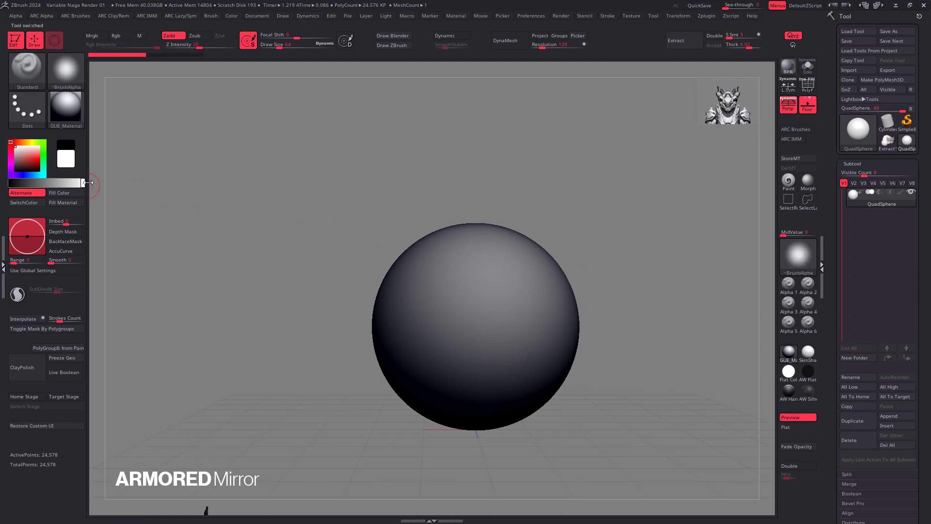
pyautogui.press('a')
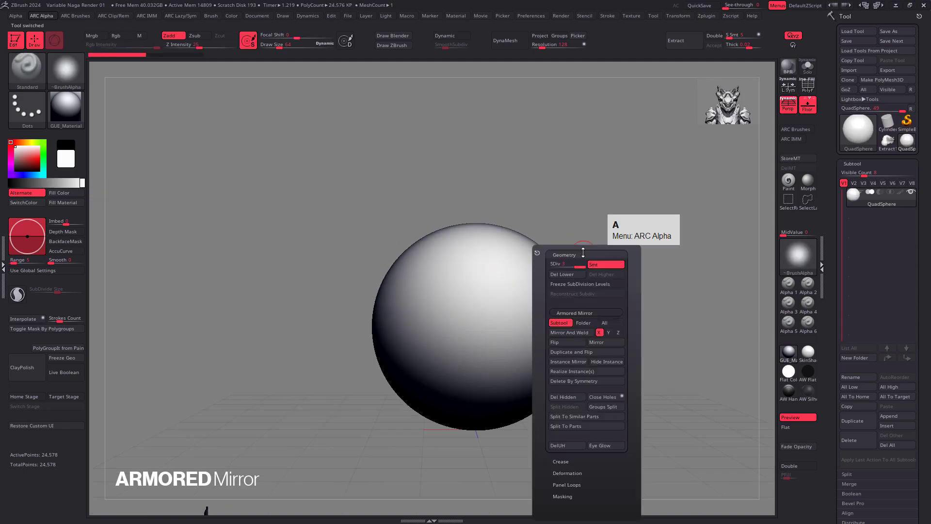
pyautogui.keyDown('alt'); pyautogui.moveTo(616, 181); pyautogui.dragTo(540, 186, button='right'); pyautogui.keyUp('alt')
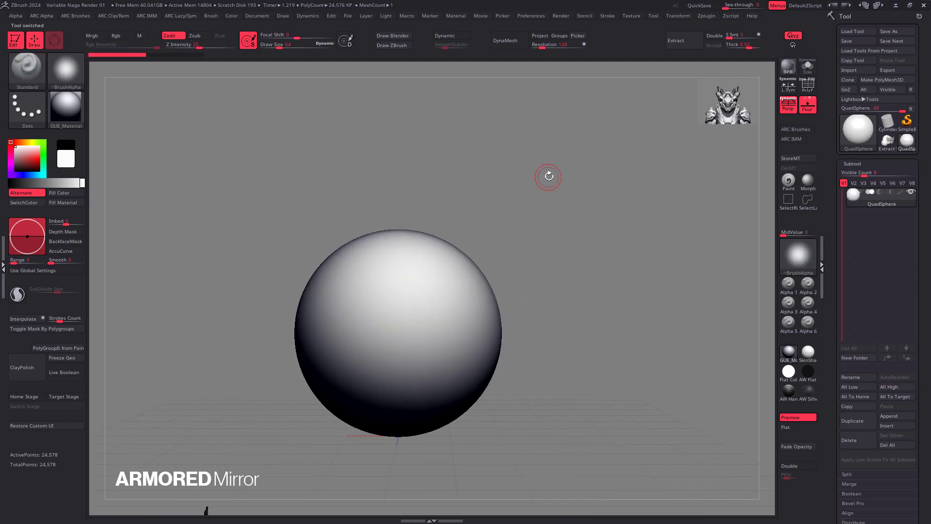
# Lower the sphere to subdivision level 1 and repeatedly reconstruct lower levels until the base mesh is a cube.
pyautogui.press('a')
pyautogui.moveTo(550, 242); pyautogui.dragTo(539, 243)
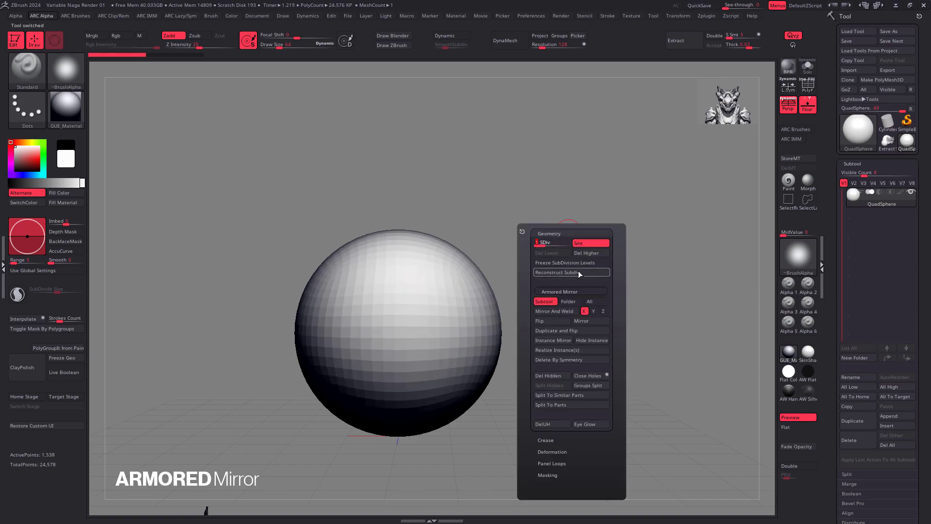
pyautogui.click(576, 270)
pyautogui.press('a')
pyautogui.click(596, 302)
pyautogui.press('a')
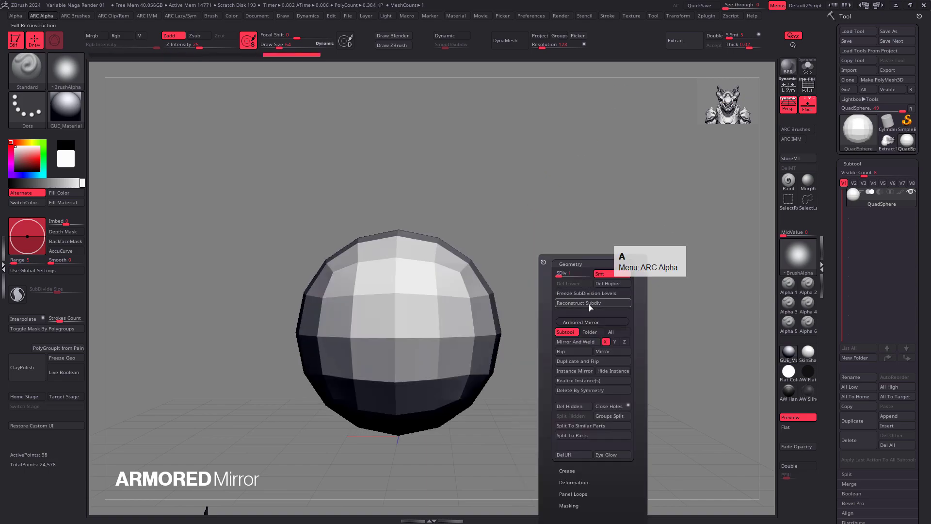
pyautogui.hotkey('shift', 'd')
pyautogui.press('a')
pyautogui.click(582, 303)
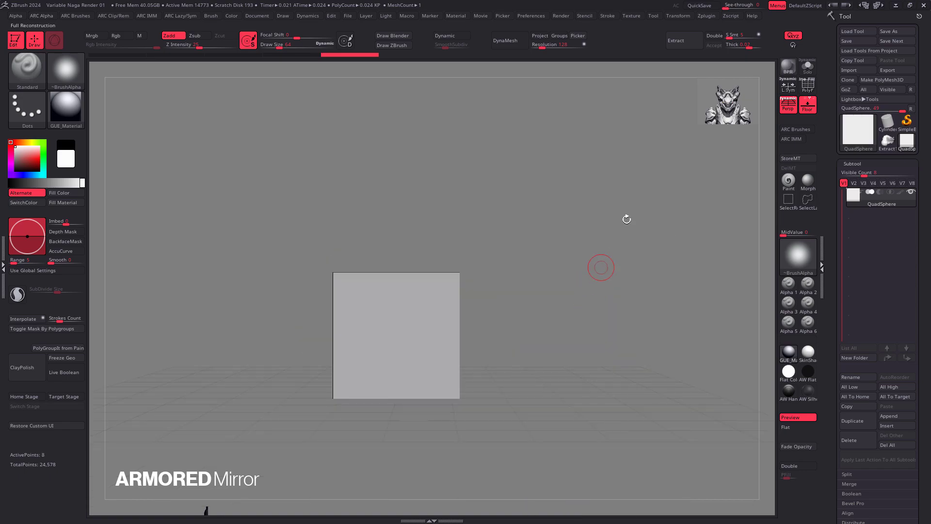
# Raise the cube back to subdivision level 7 and inspect Armored Mirror's Reconstruct Limit setting.
pyautogui.click(706, 17)
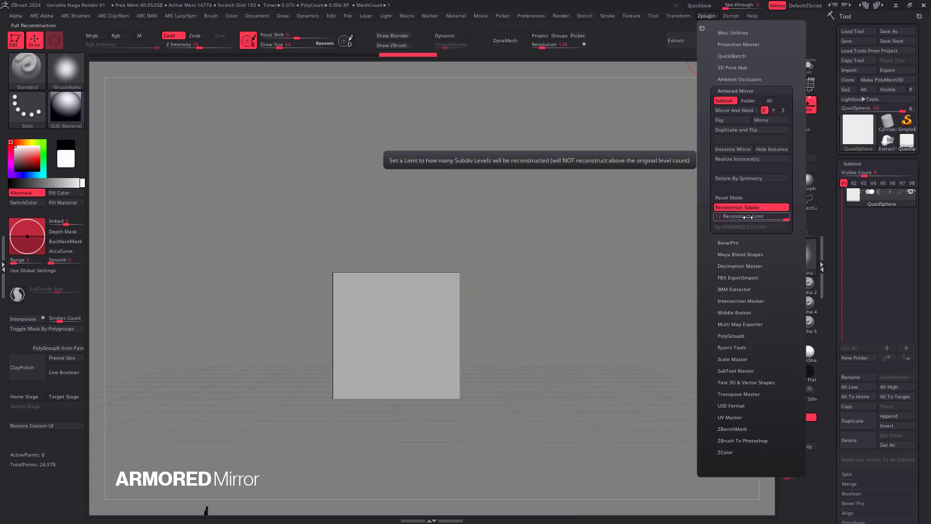
pyautogui.press('a')
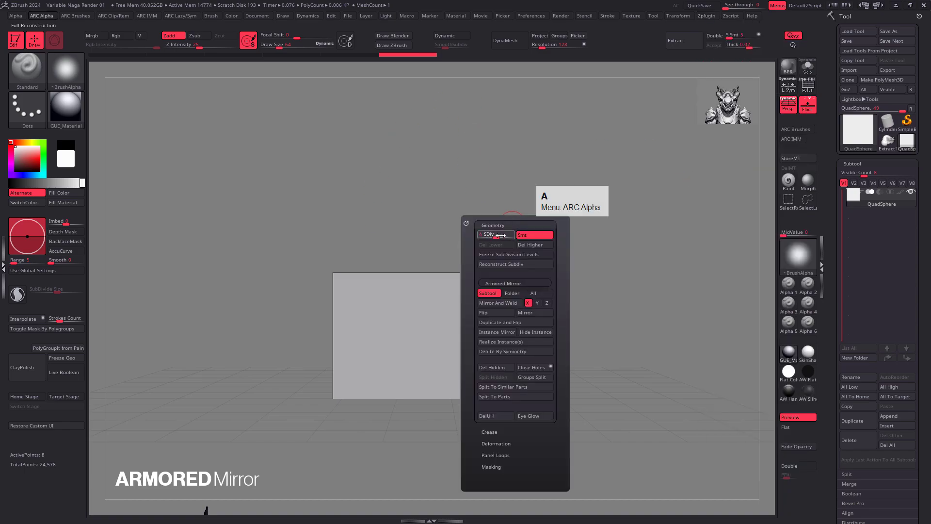
pyautogui.moveTo(503, 235); pyautogui.dragTo(521, 236)
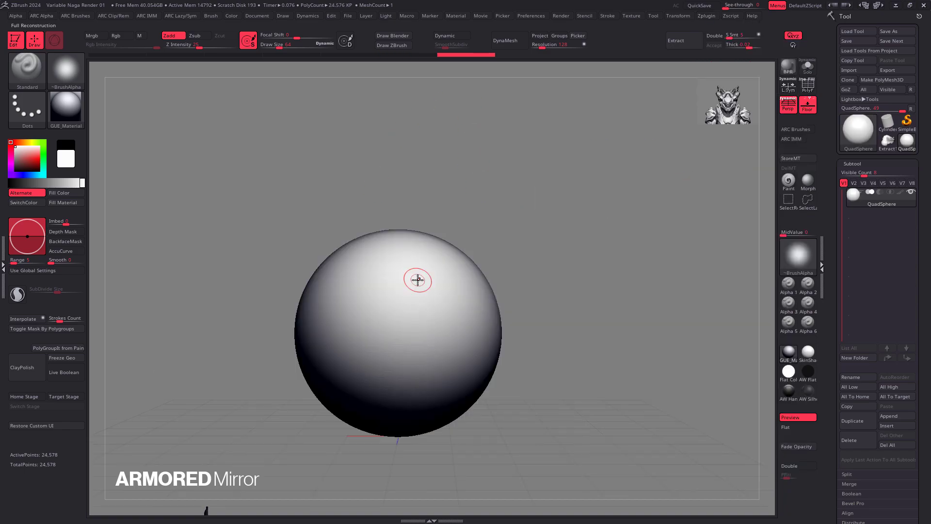
pyautogui.press('a')
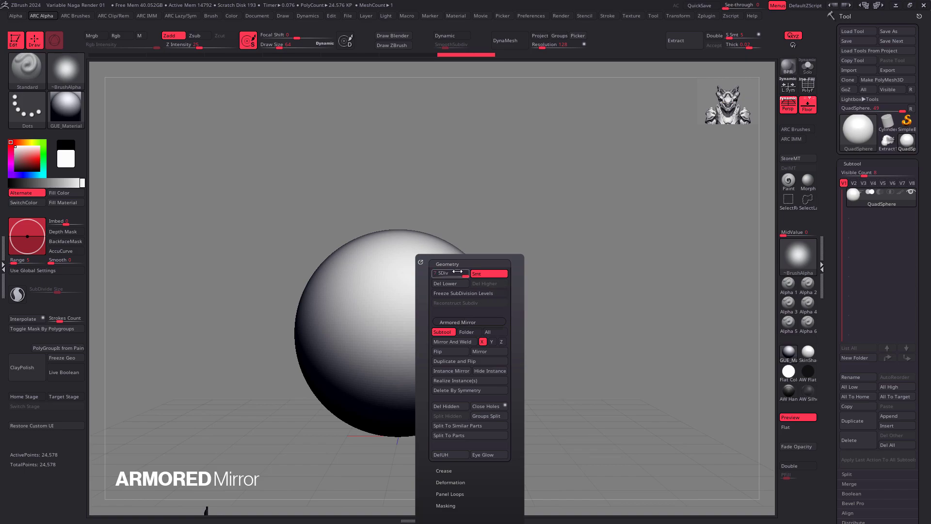
pyautogui.moveTo(464, 274); pyautogui.dragTo(513, 279)
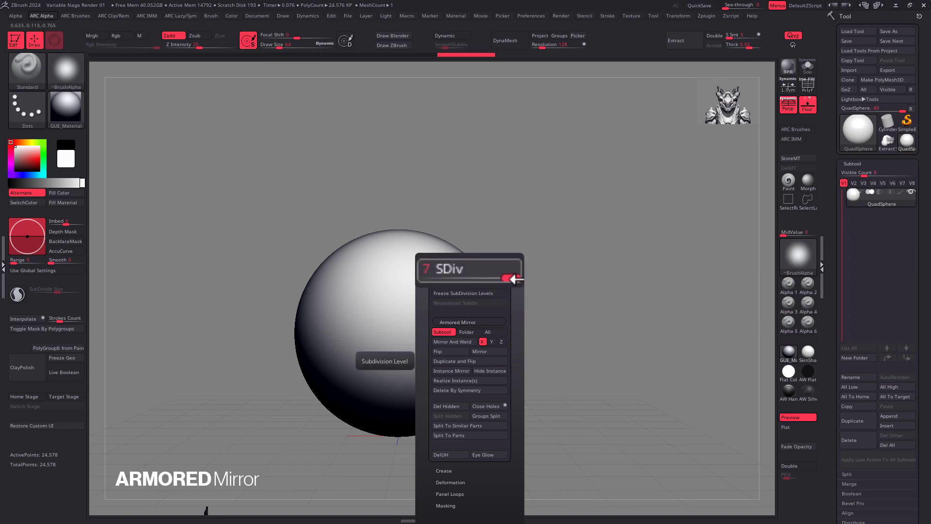
pyautogui.click(713, 15)
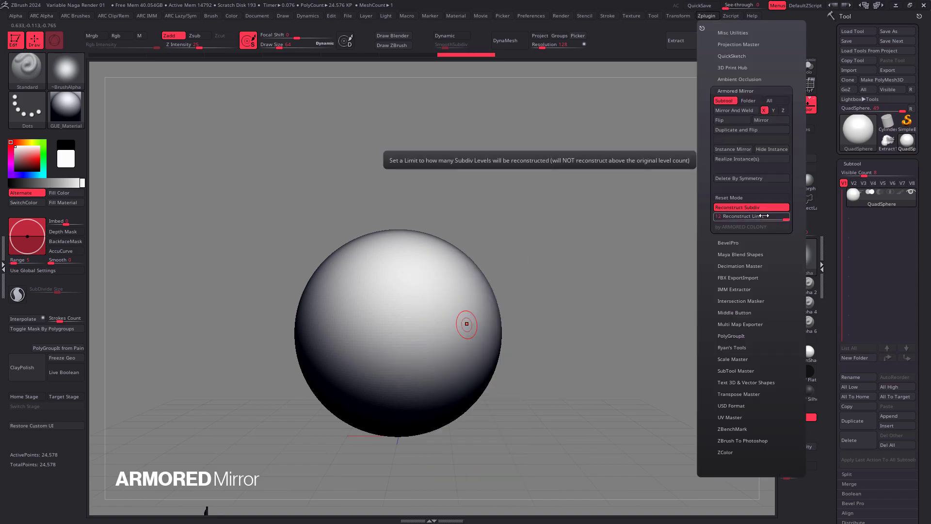